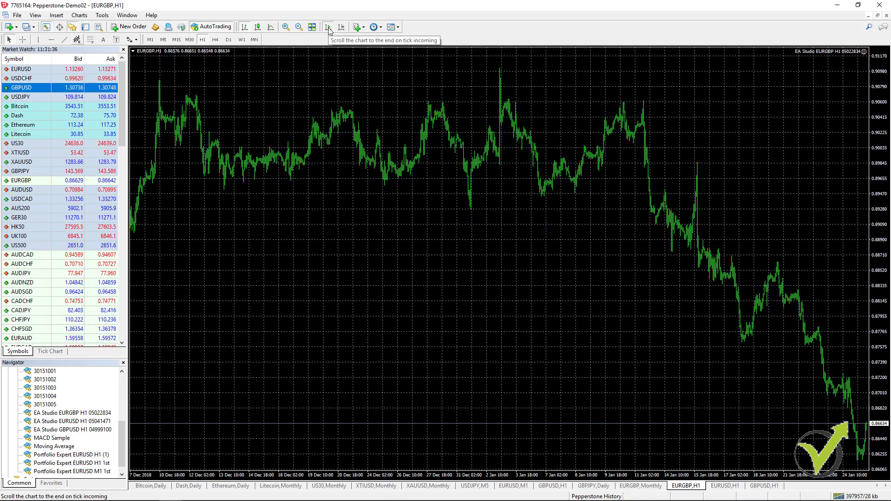
# Step: Scroll the EURGBP H1 chart back to earlier price history from November
pyautogui.moveTo(252, 264); pyautogui.dragTo(722, 280)
pyautogui.scroll(3, 415, 305)
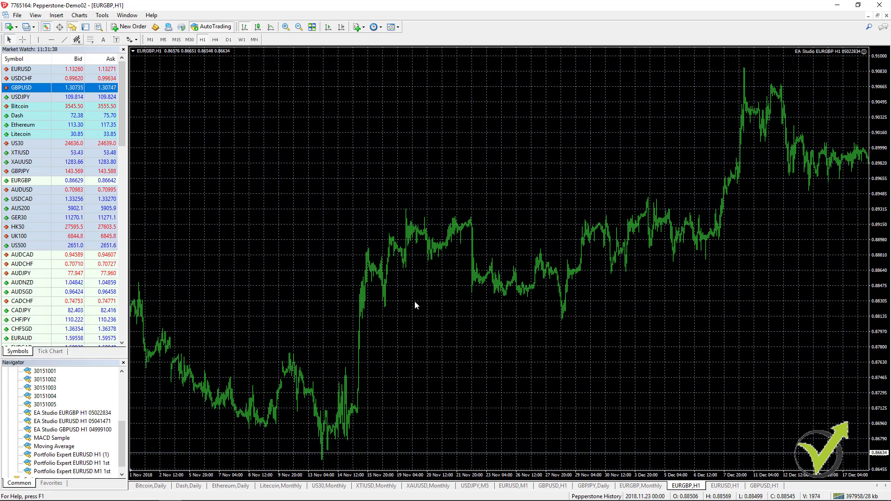
pyautogui.moveTo(414, 302); pyautogui.dragTo(236, 307)
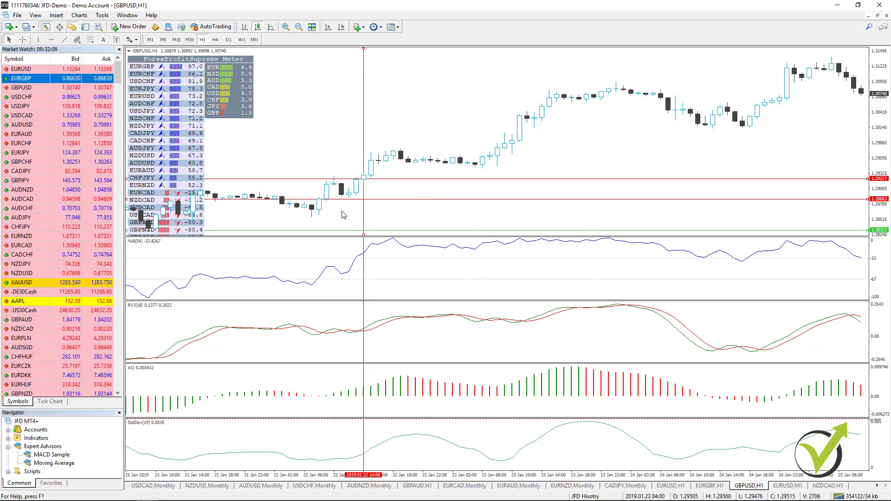
# Step: Jump to the start of GBPUSD H1 history and read dates and prices with the crosshair
pyautogui.moveTo(258, 215); pyautogui.dragTo(400, 200)
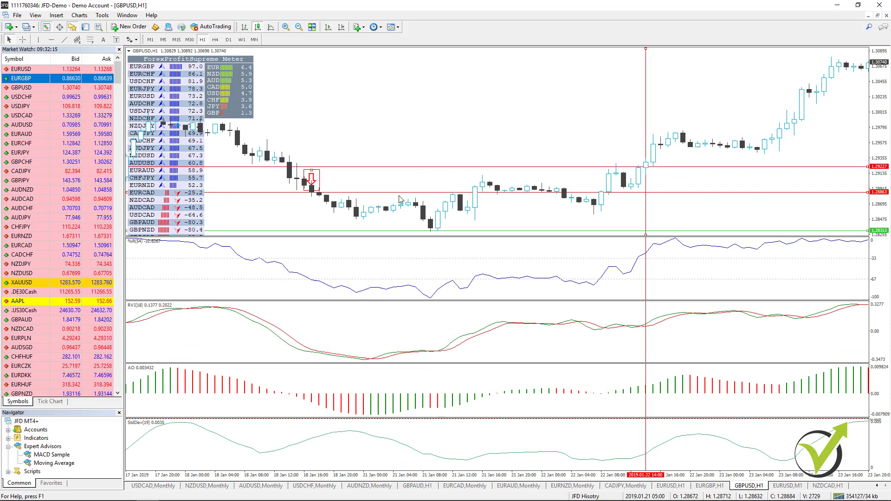
pyautogui.press('Home')
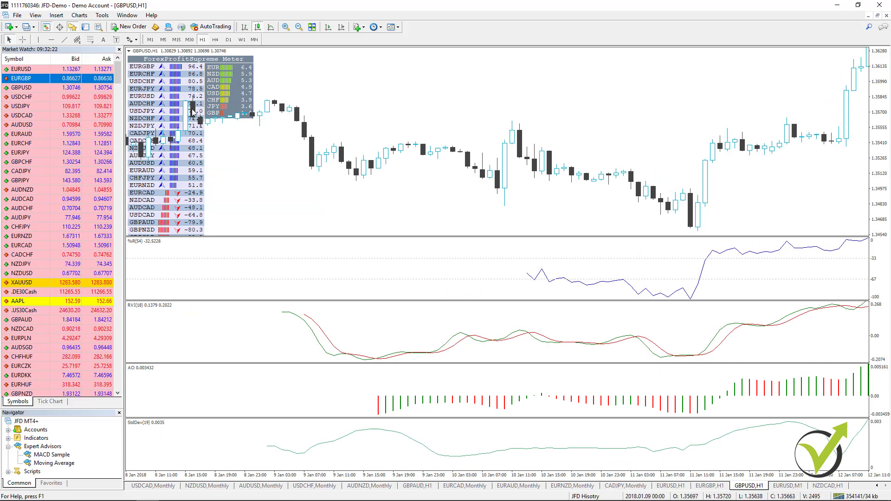
pyautogui.click(22, 39)
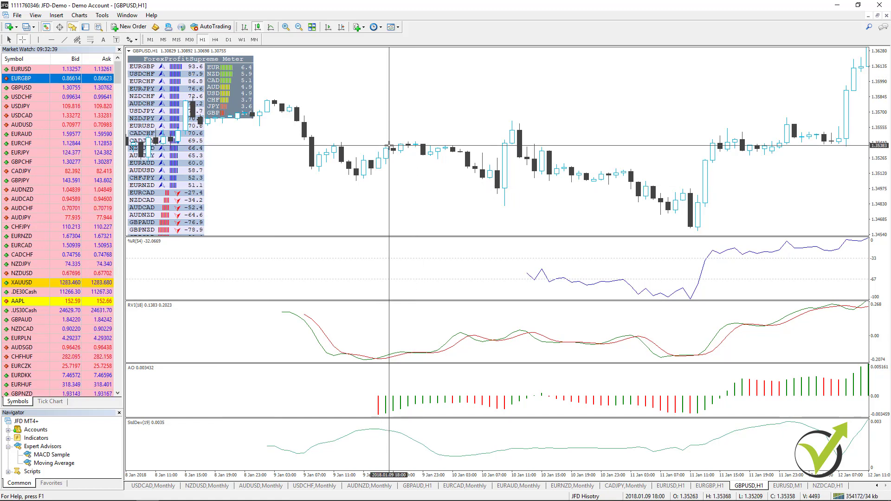
pyautogui.press('Escape')
# Step: Move the GBPUSD chart forward to late January, then minimise the JFD terminal
pyautogui.moveTo(667, 163); pyautogui.dragTo(380, 157)
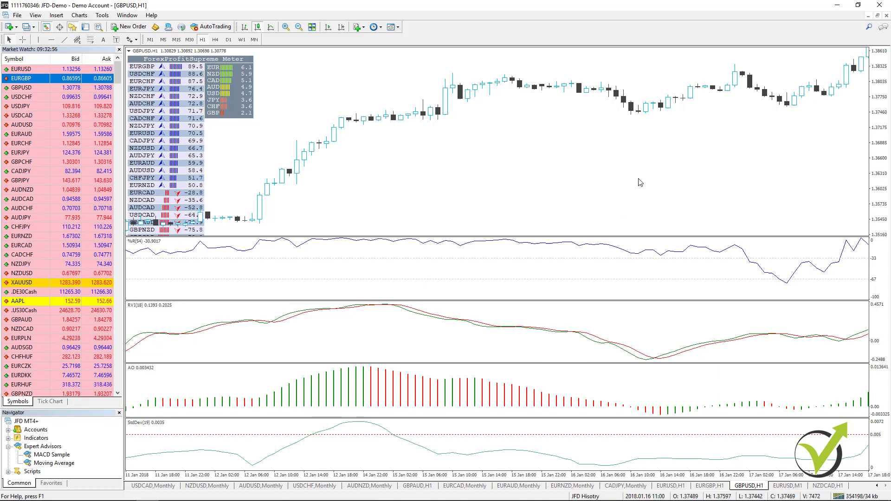
pyautogui.moveTo(600, 171); pyautogui.dragTo(389, 169)
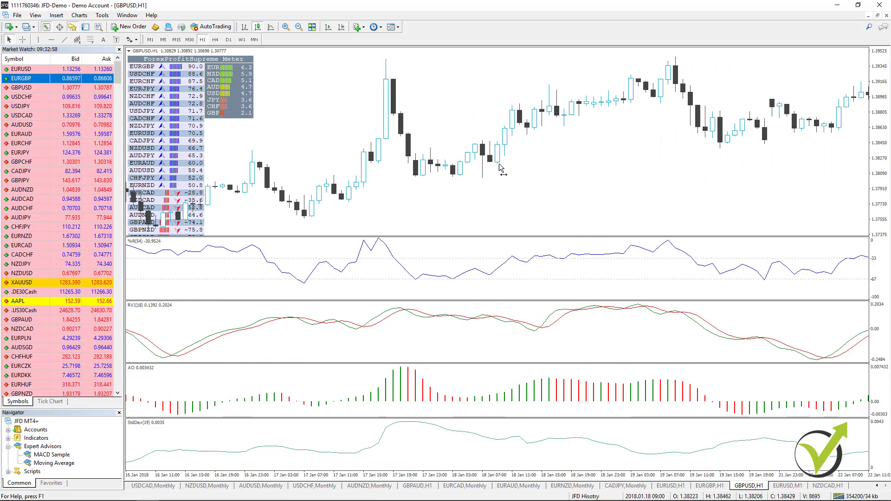
pyautogui.click(838, 6)
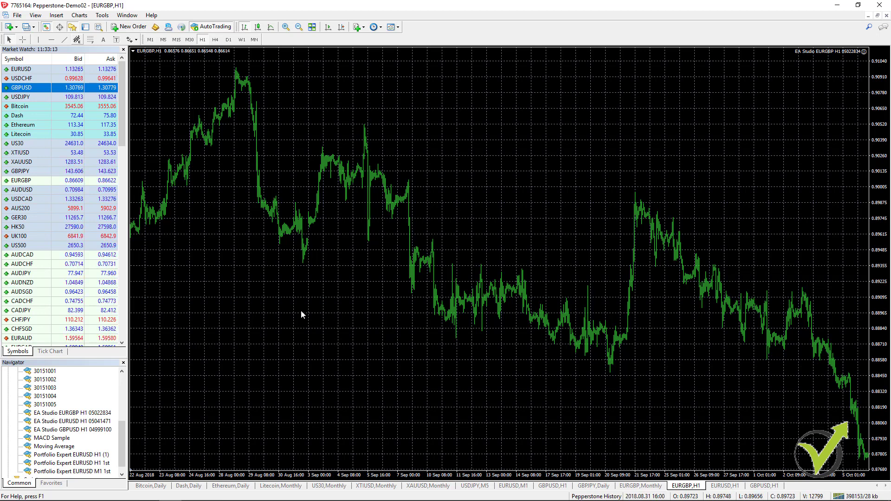
# Step: Scroll the EURGBP chart back through mid-2018 to its oldest 2013 bars
pyautogui.moveTo(300, 310); pyautogui.dragTo(809, 303)
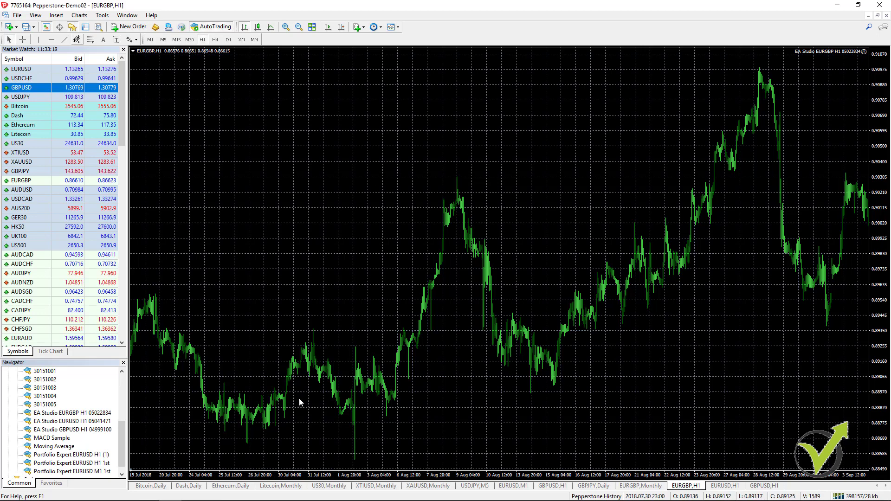
pyautogui.moveTo(273, 322); pyautogui.dragTo(742, 327)
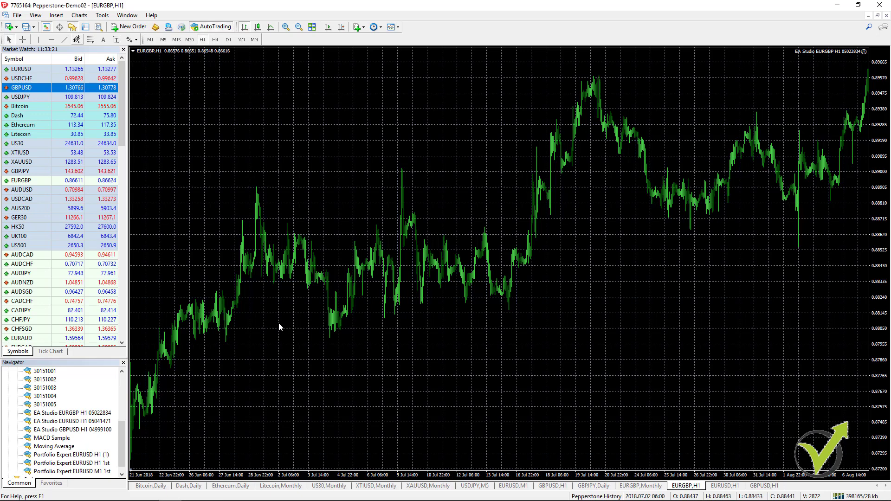
pyautogui.moveTo(279, 328); pyautogui.dragTo(522, 319)
pyautogui.moveTo(324, 277); pyautogui.dragTo(615, 307)
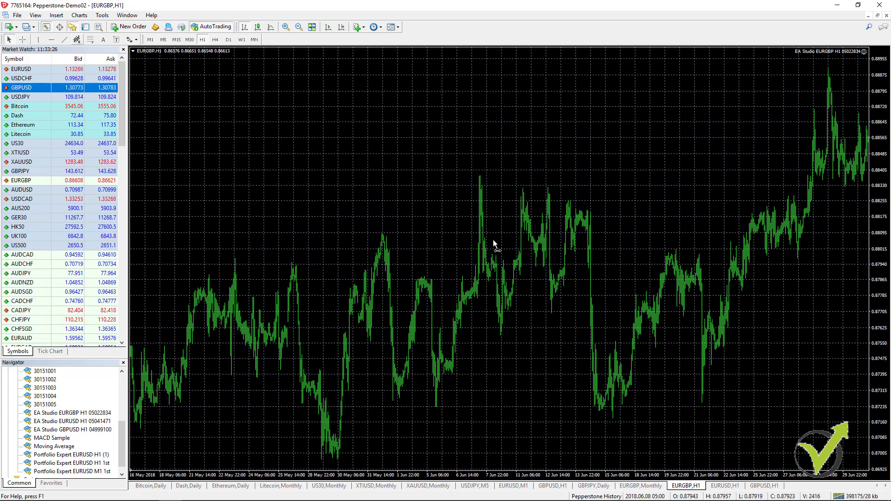
pyautogui.press('Home')
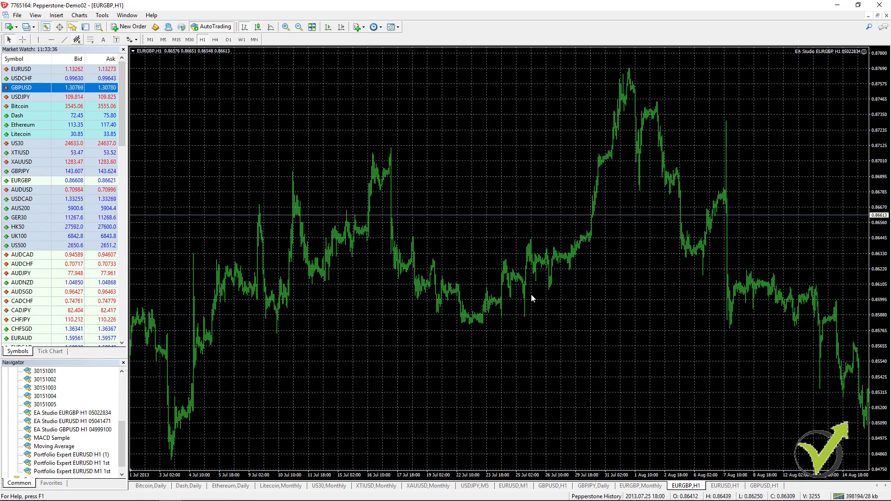
# Step: Move forward through July–September 2013 bars, then return to the latest bars
pyautogui.moveTo(407, 311); pyautogui.dragTo(686, 274)
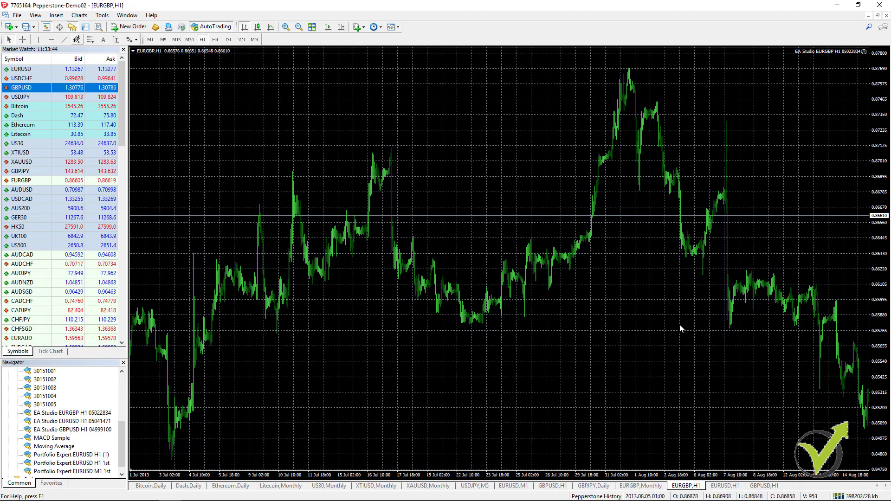
pyautogui.moveTo(681, 328); pyautogui.dragTo(558, 340)
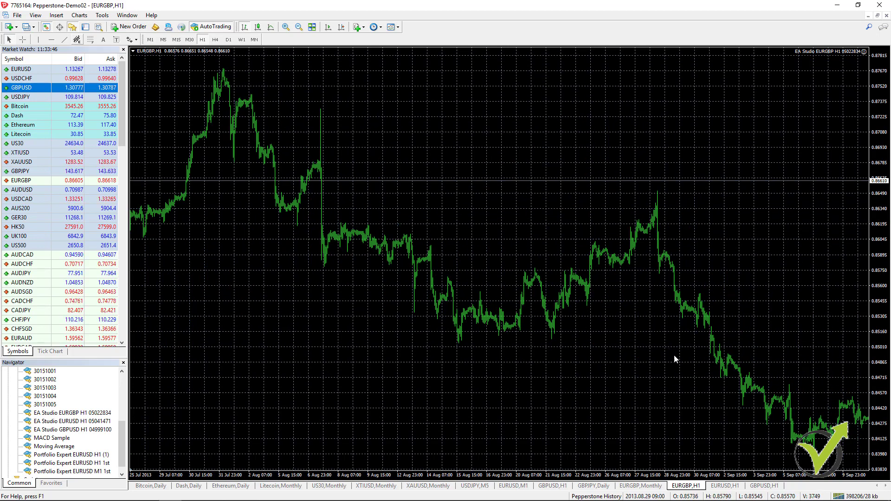
pyautogui.press('End')
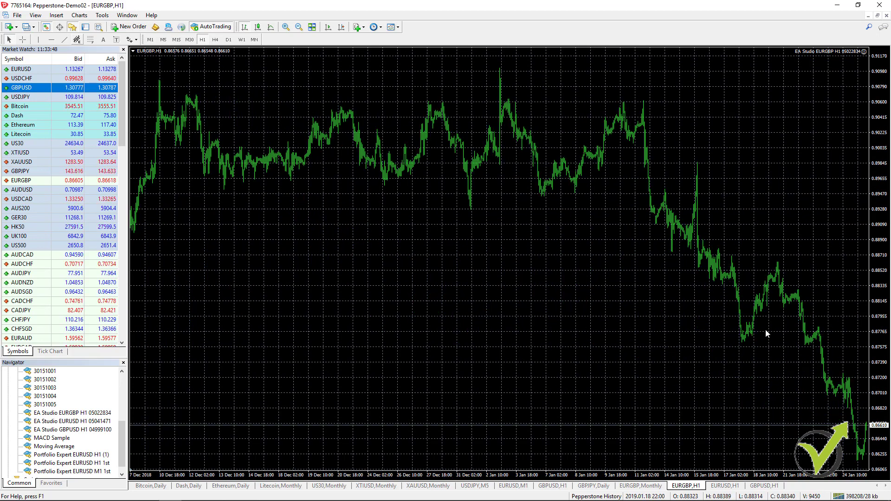
# Step: Open the Strategy Tester from the EURGBP chart's Expert Advisors context menu
pyautogui.rightClick(408, 205)
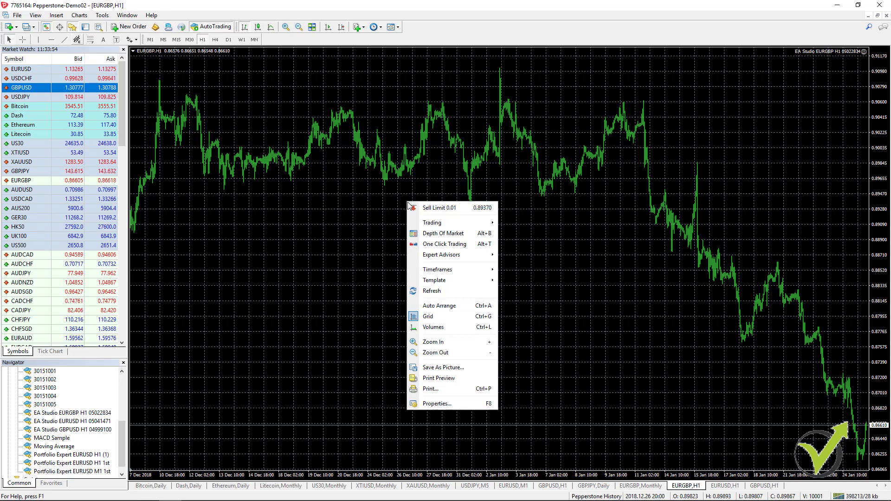
pyautogui.moveTo(444, 260)
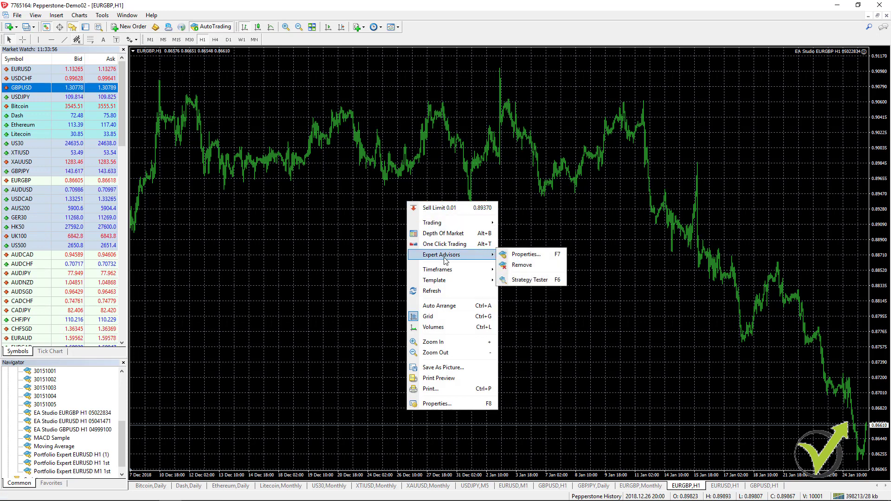
pyautogui.click(521, 281)
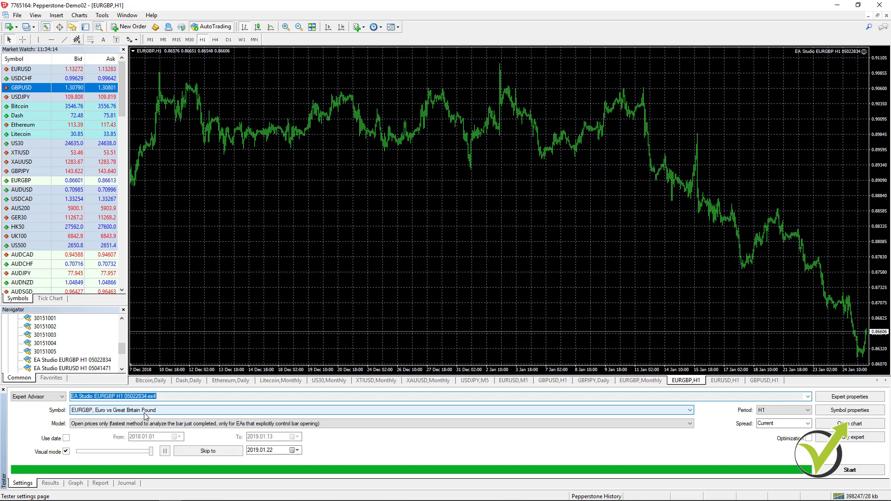
# Step: Keep Open prices only over full history, turn off Visual mode, and use Current spread
pyautogui.click(87, 425)
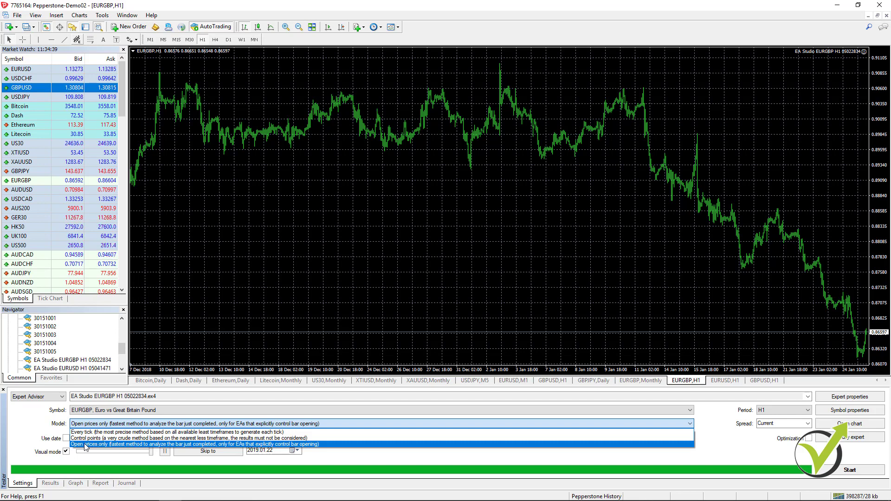
pyautogui.click(85, 445)
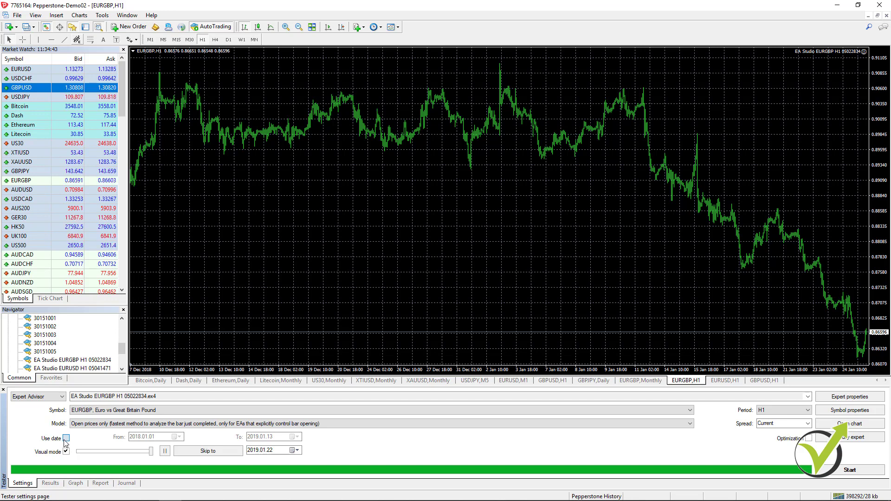
pyautogui.click(66, 439)
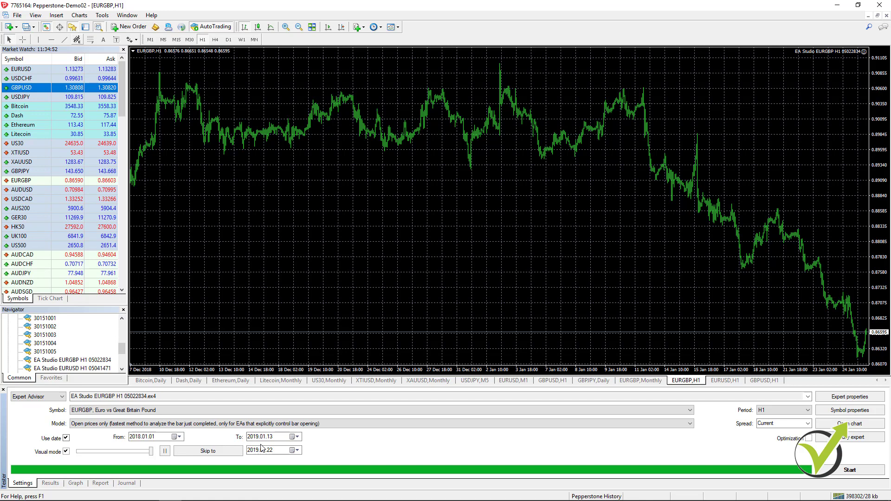
pyautogui.click(66, 438)
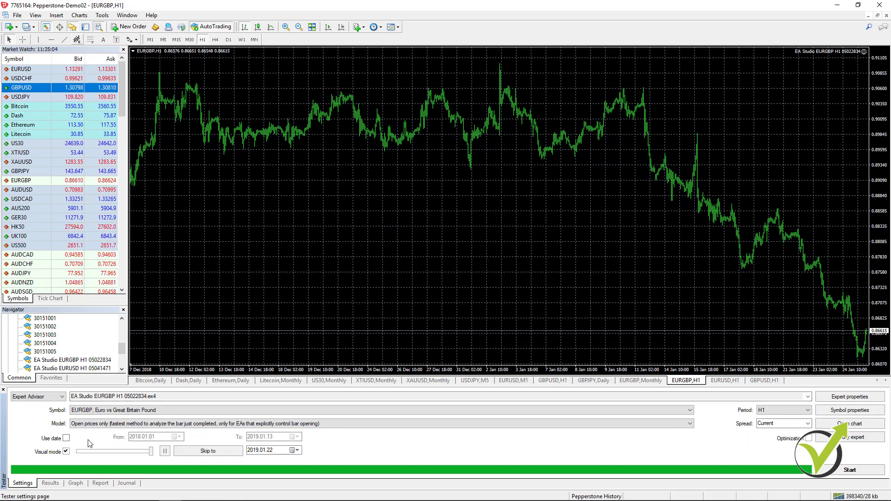
pyautogui.click(66, 452)
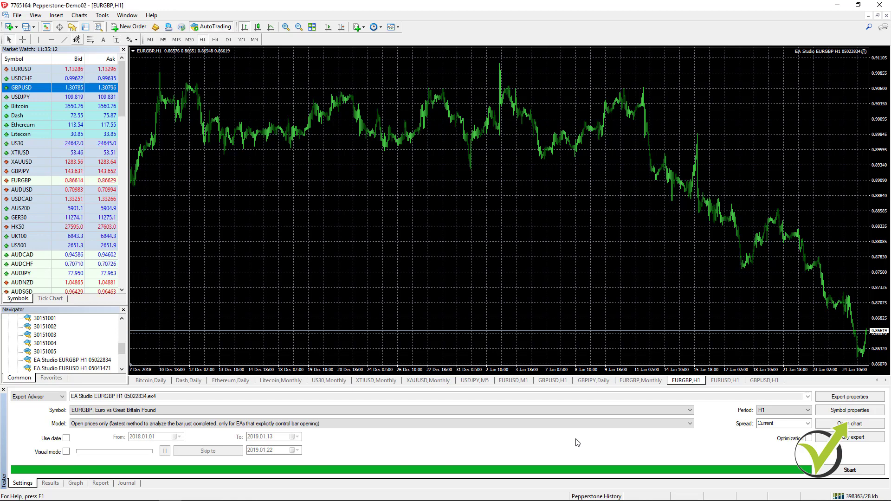
pyautogui.doubleClick(773, 422)
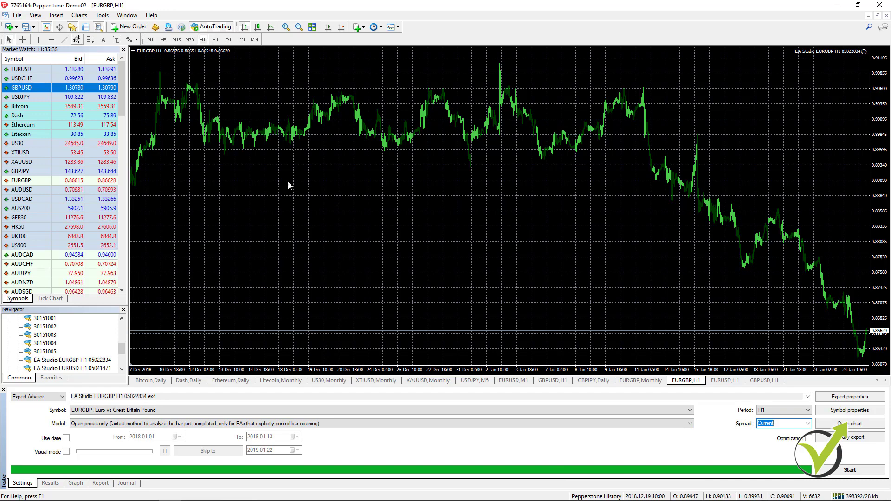
# Step: Add a spread column to the Market Watch list
pyautogui.rightClick(57, 86)
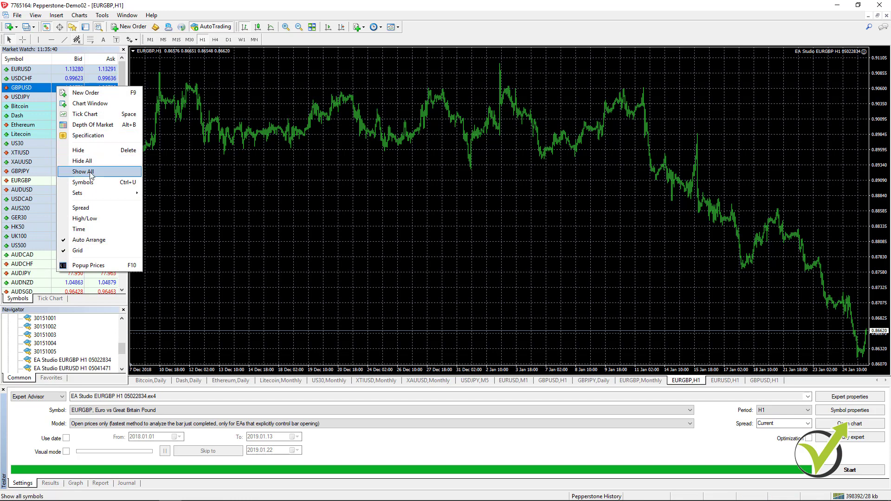
pyautogui.click(91, 209)
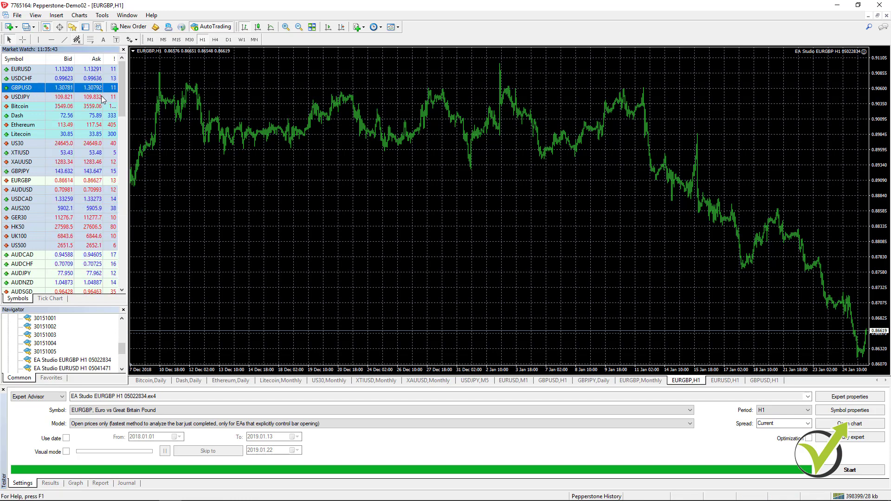
pyautogui.moveTo(110, 91)
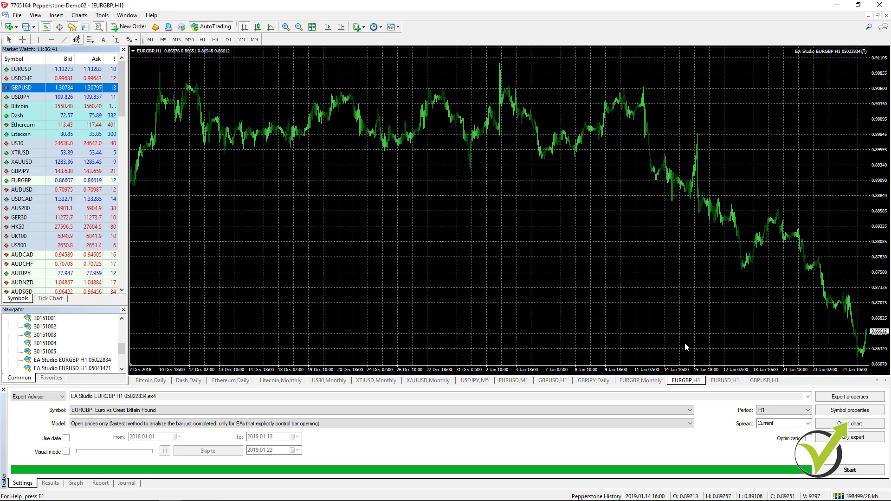
# Step: Start the EURGBP backtest and scroll through its trade list in the Results tab
pyautogui.click(856, 474)
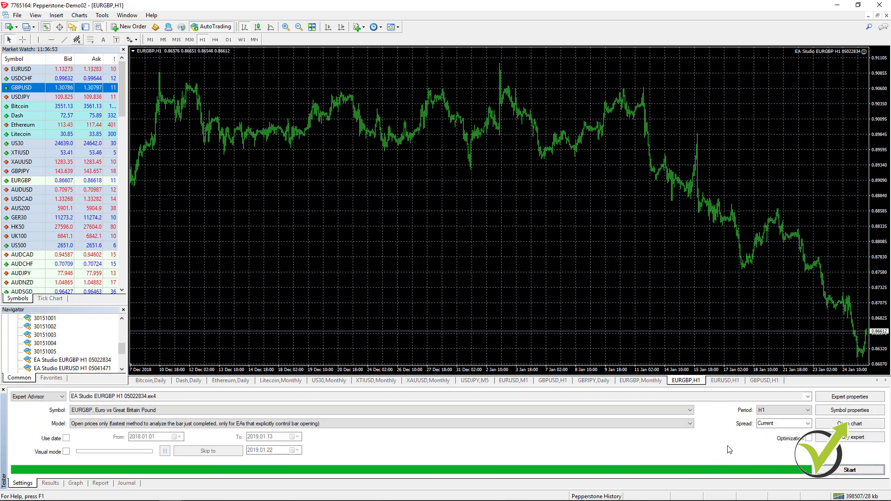
pyautogui.click(50, 483)
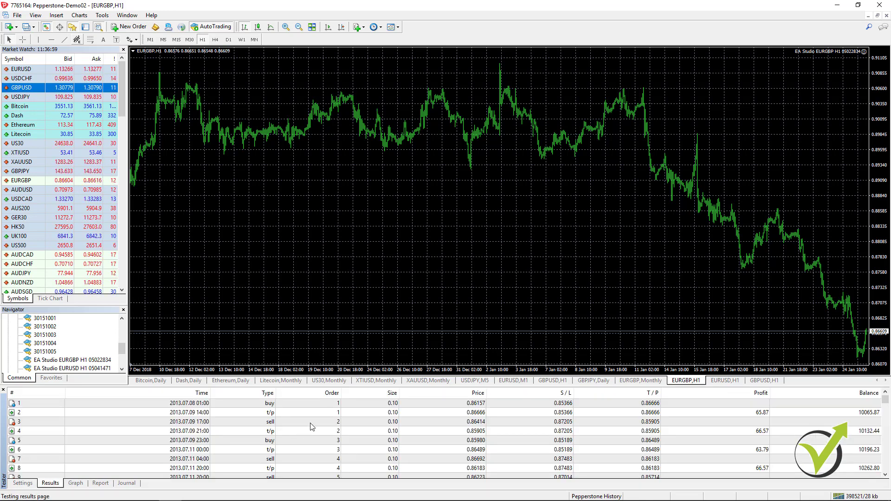
pyautogui.scroll(-13, 312, 427)
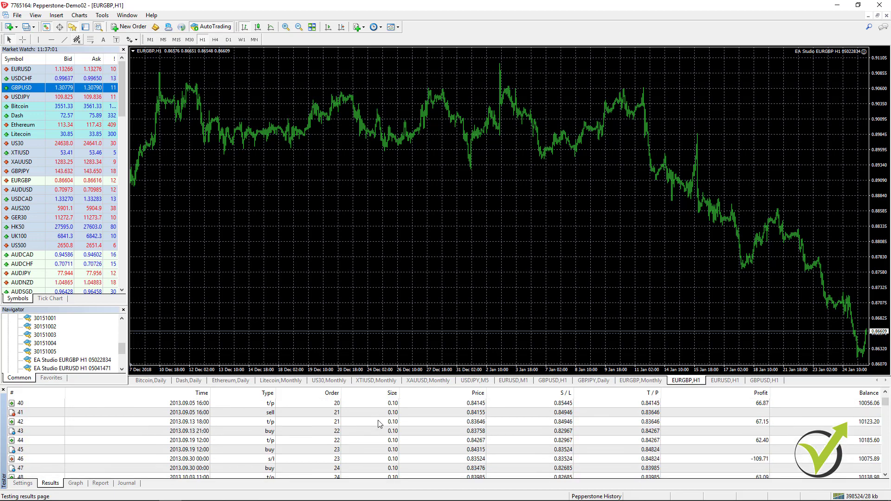
pyautogui.scroll(-3, 378, 424)
pyautogui.scroll(3, 367, 418)
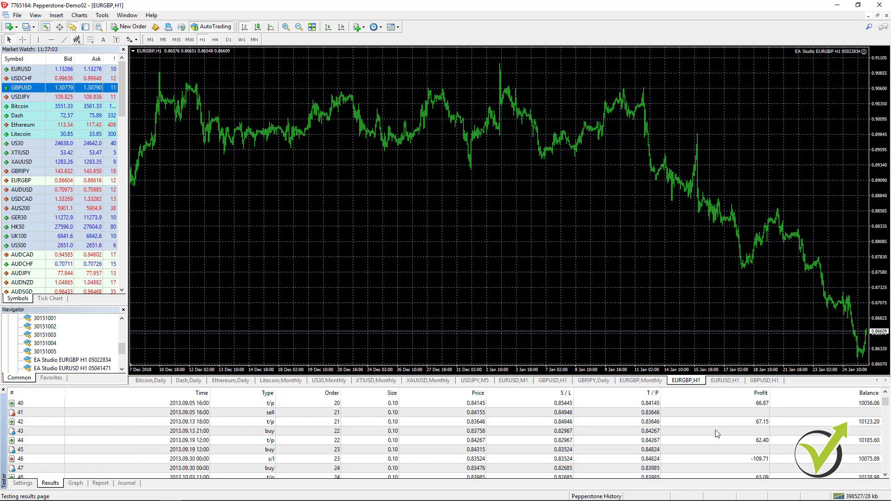
pyautogui.scroll(11, 745, 445)
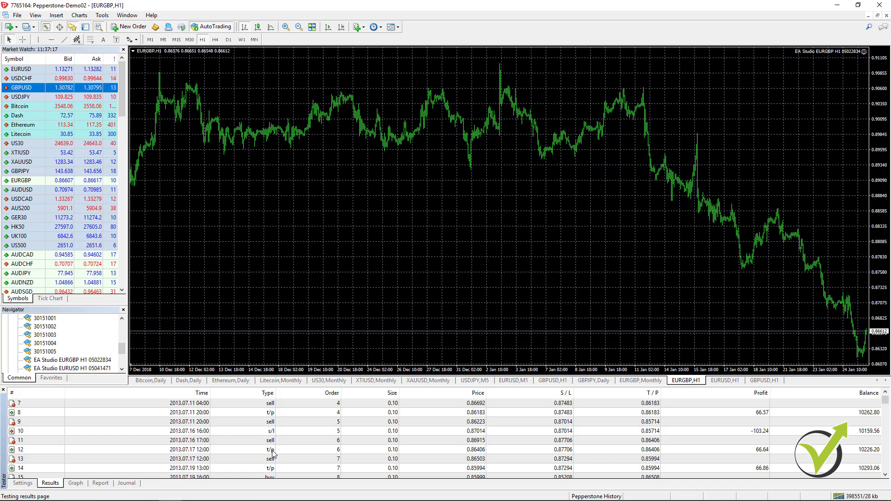
# Step: View the balance graph, then the report showing 3697.94 net profit over 581 trades
pyautogui.click(73, 484)
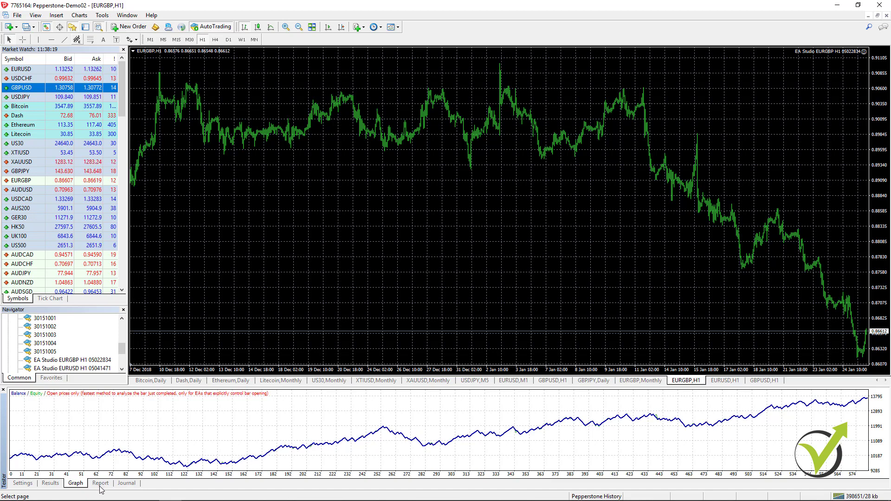
pyautogui.click(100, 483)
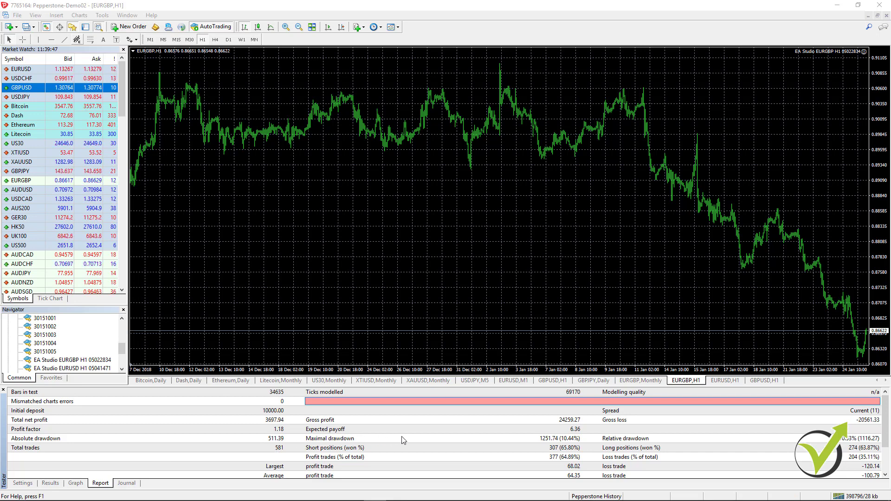
# Step: Scroll the report to review 307 short and 274 long trades and -120.14 largest loss
pyautogui.scroll(-1, 399, 439)
pyautogui.scroll(-1, 525, 441)
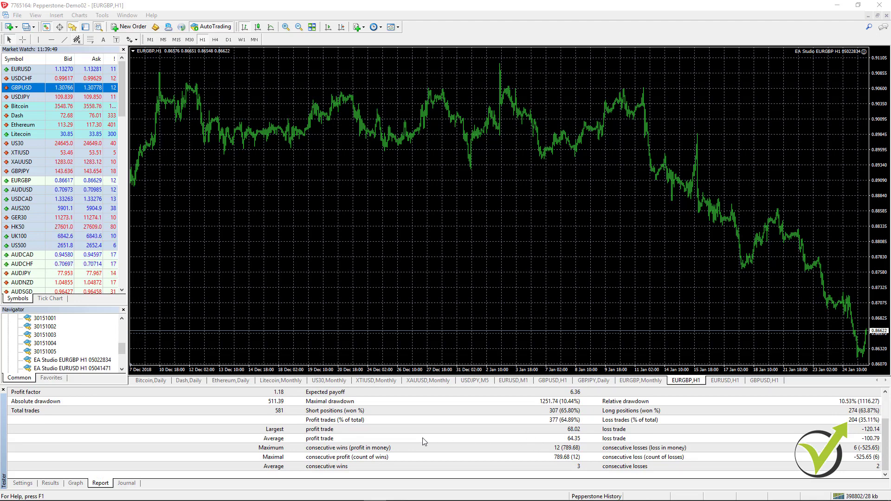
pyautogui.scroll(1, 659, 433)
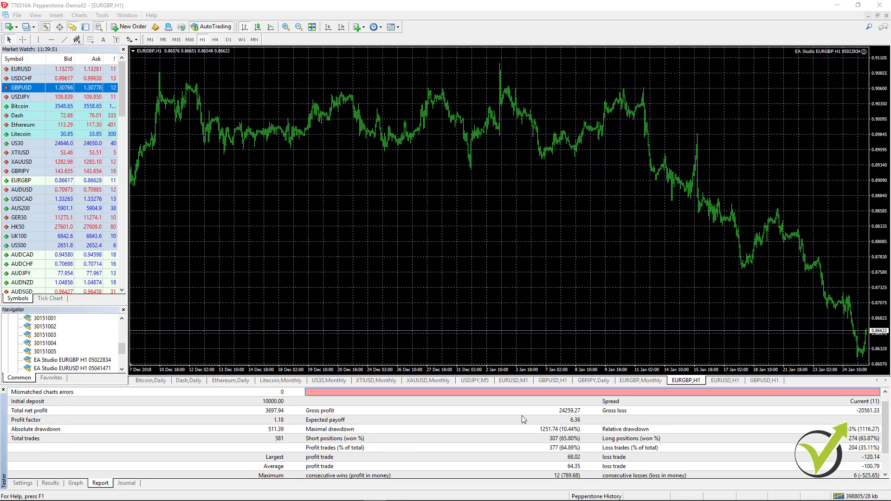
# Step: Show the backtest's Journal log and scroll through its trade entries
pyautogui.click(127, 483)
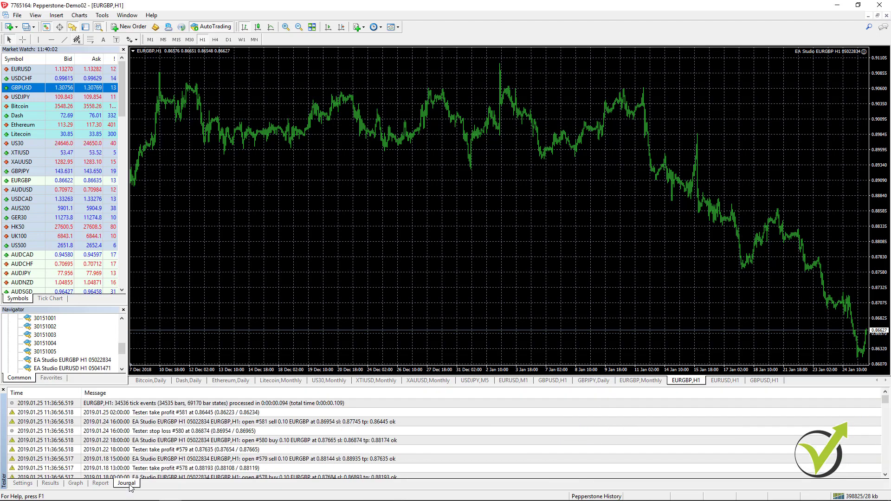
pyautogui.scroll(-2, 195, 440)
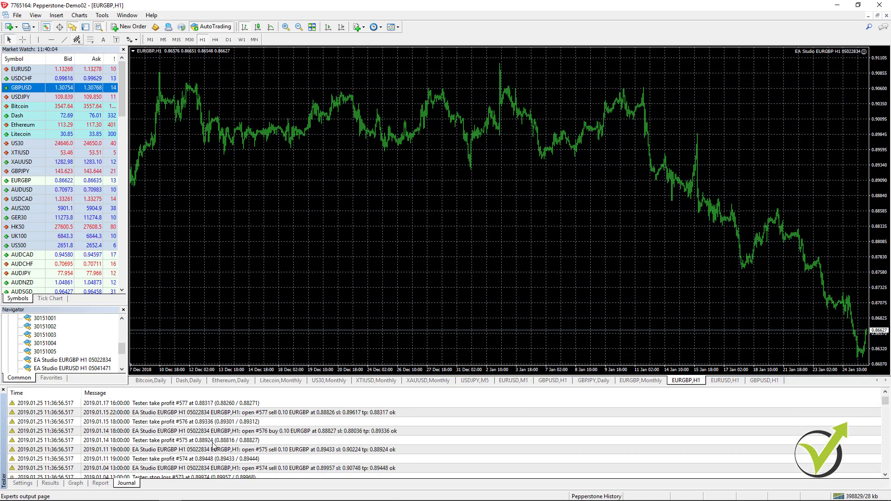
pyautogui.scroll(2, 215, 461)
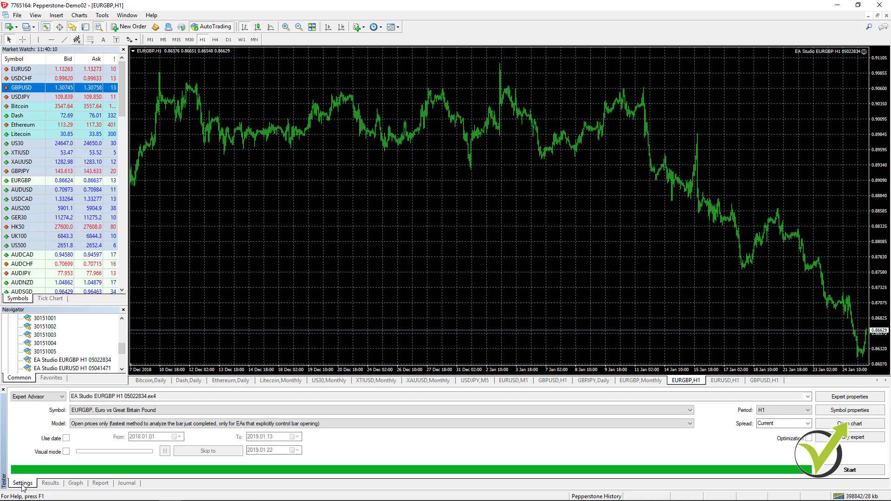
# Step: Enable visual mode, raise the playback speed and start the EURGBP H1 visual backtest
pyautogui.click(66, 452)
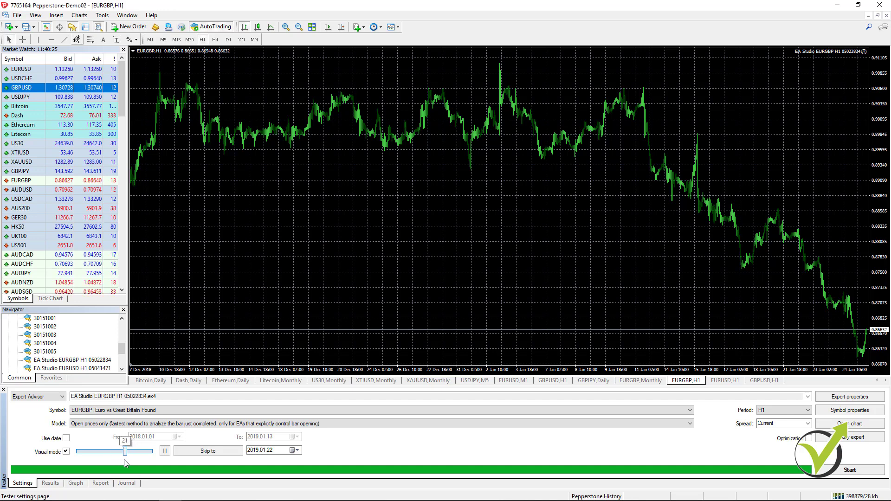
pyautogui.moveTo(115, 458); pyautogui.dragTo(119, 458)
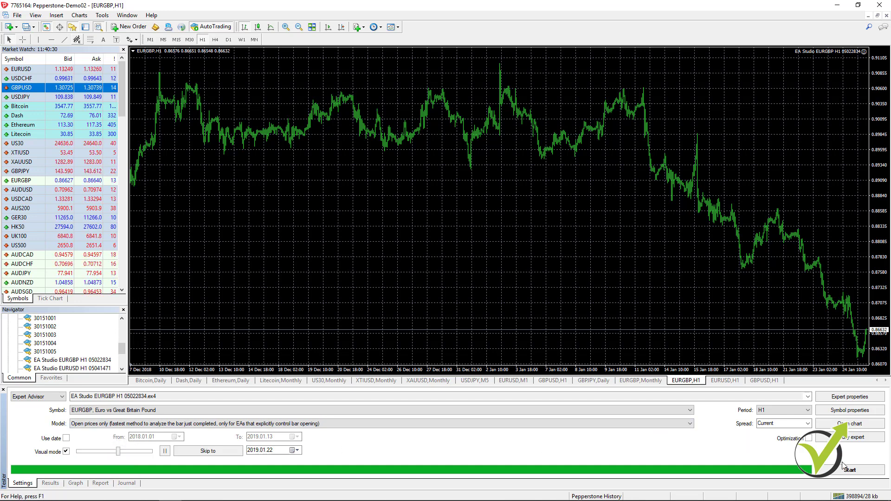
pyautogui.click(846, 475)
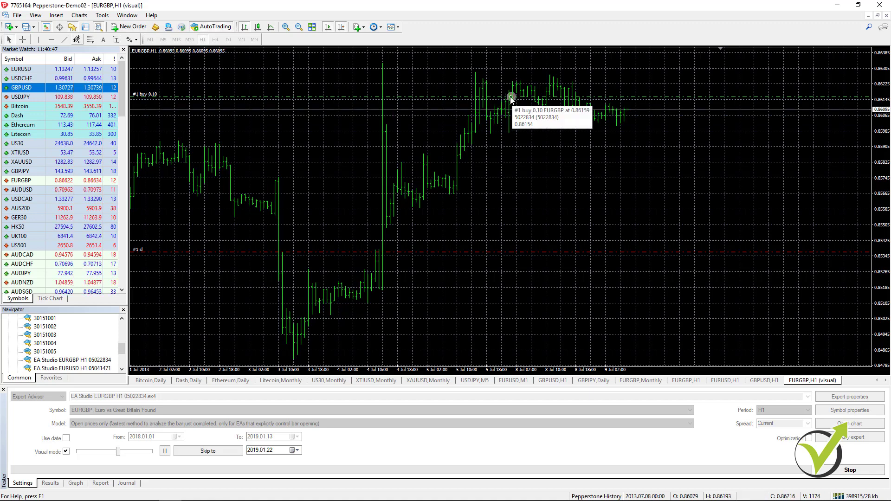
pyautogui.moveTo(512, 99)
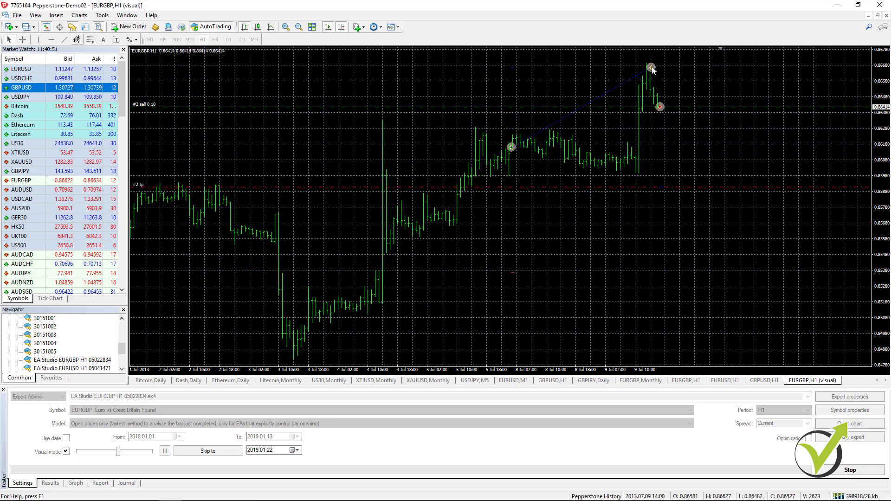
pyautogui.moveTo(652, 66)
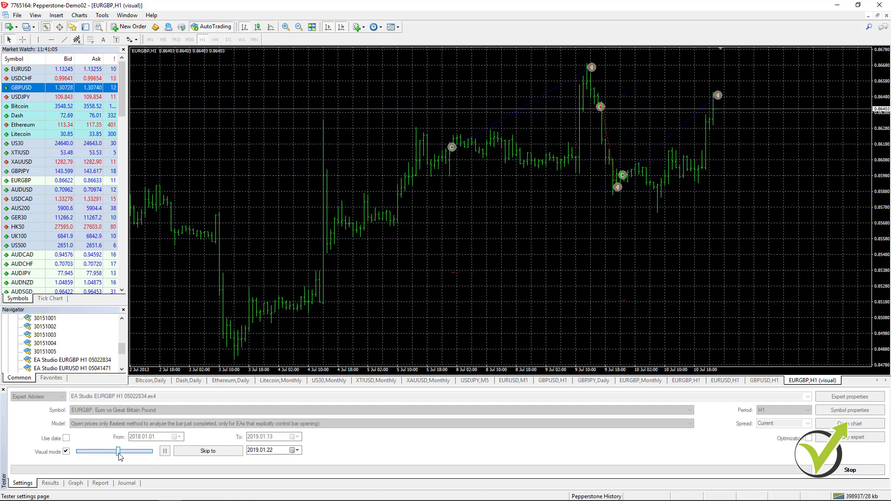
pyautogui.moveTo(119, 457); pyautogui.dragTo(146, 460)
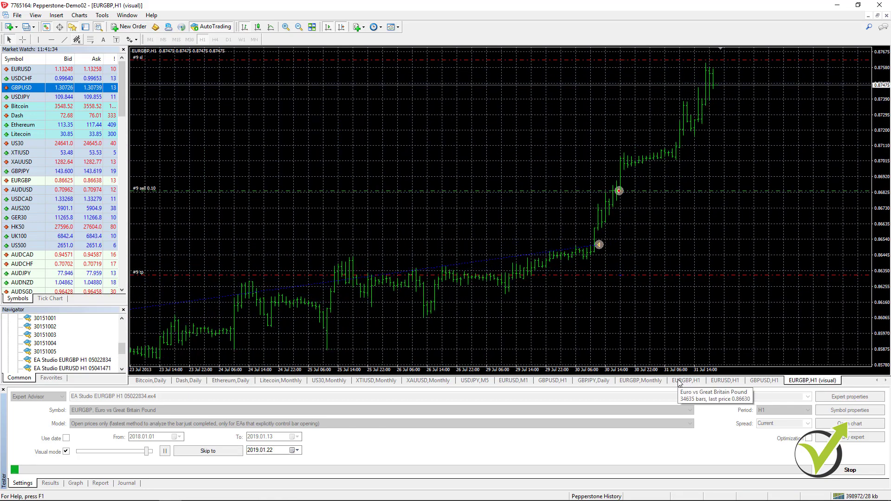
# Step: Glance at the regular EURGBP,H1 chart, then speed the visual playback until the test completes
pyautogui.click(679, 383)
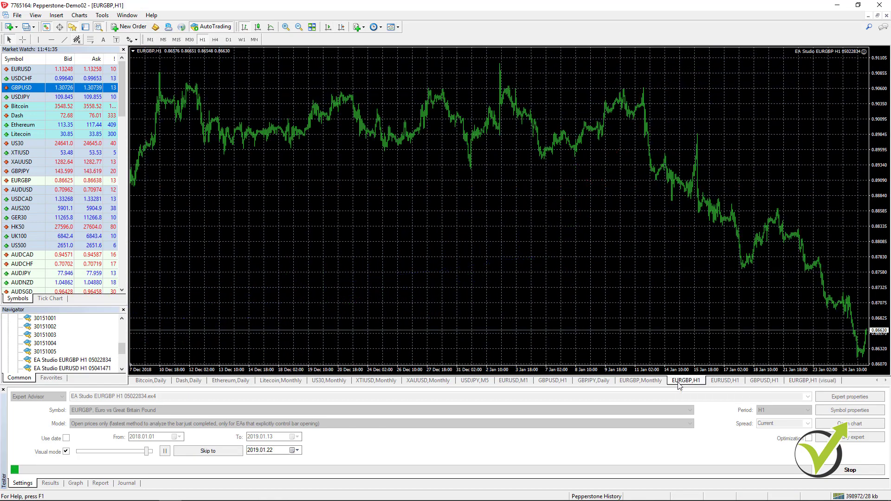
pyautogui.click(824, 383)
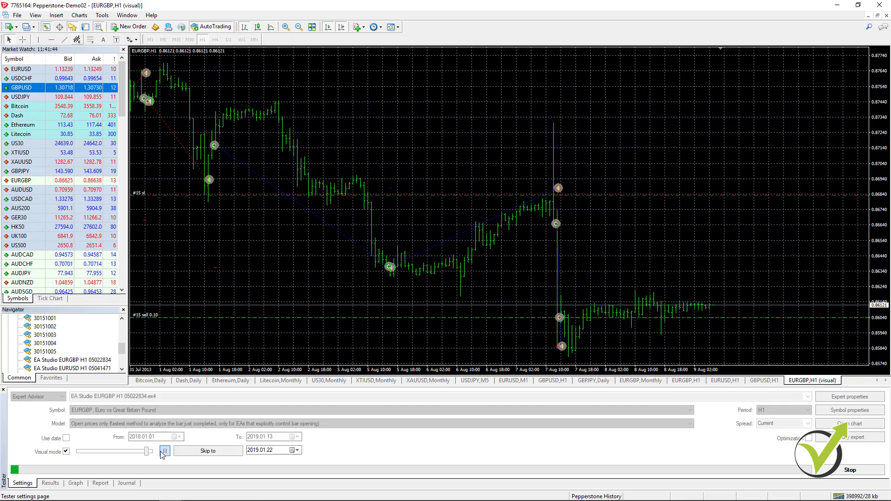
pyautogui.moveTo(149, 455)
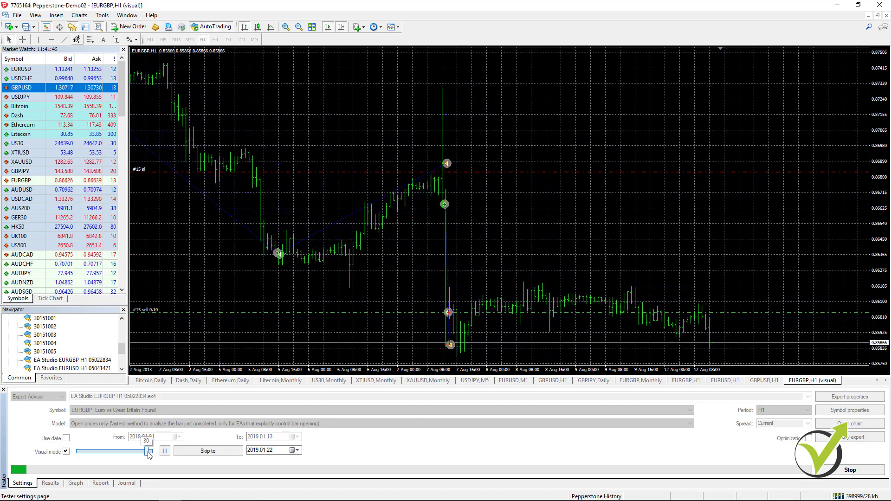
pyautogui.moveTo(149, 451); pyautogui.dragTo(152, 451)
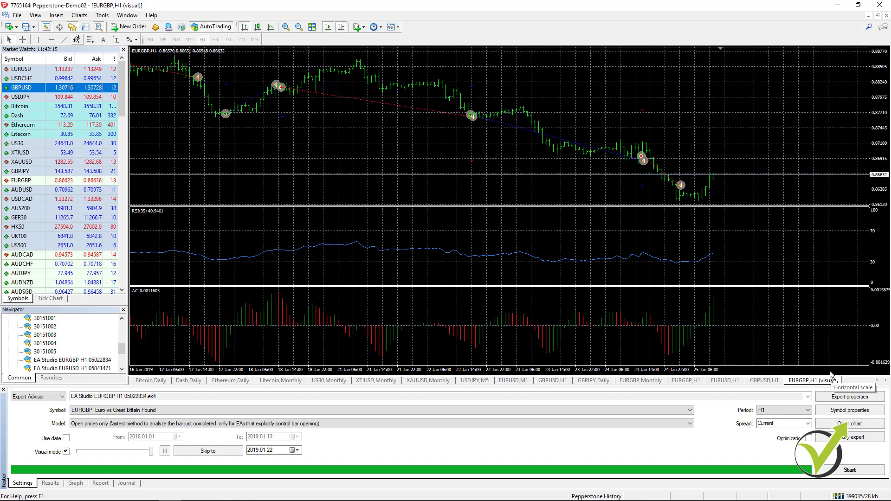
pyautogui.click(51, 483)
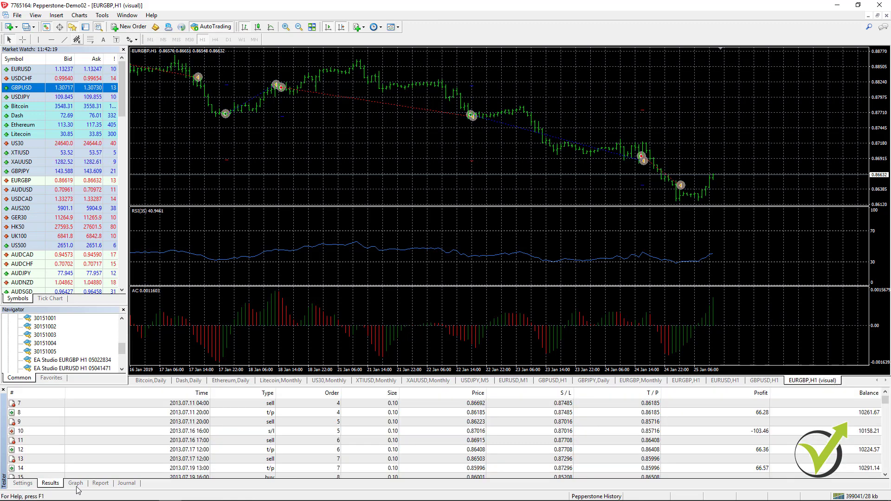
pyautogui.click(76, 483)
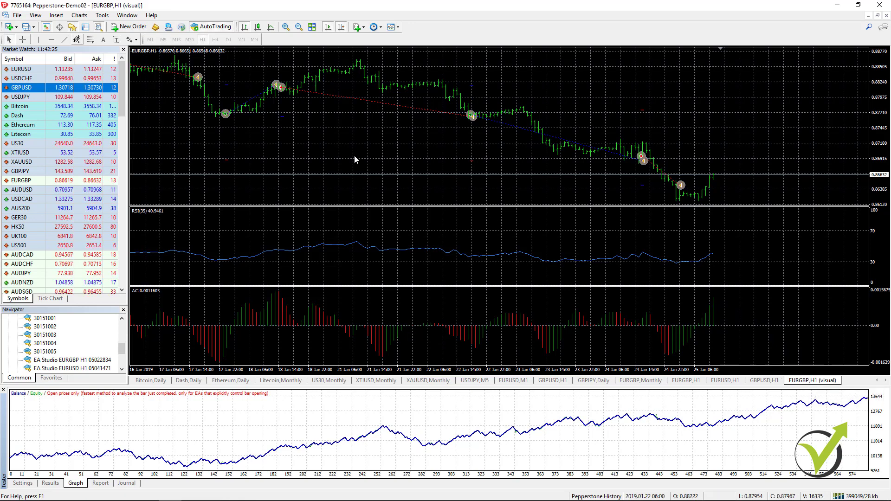
pyautogui.scroll(10, 294, 139)
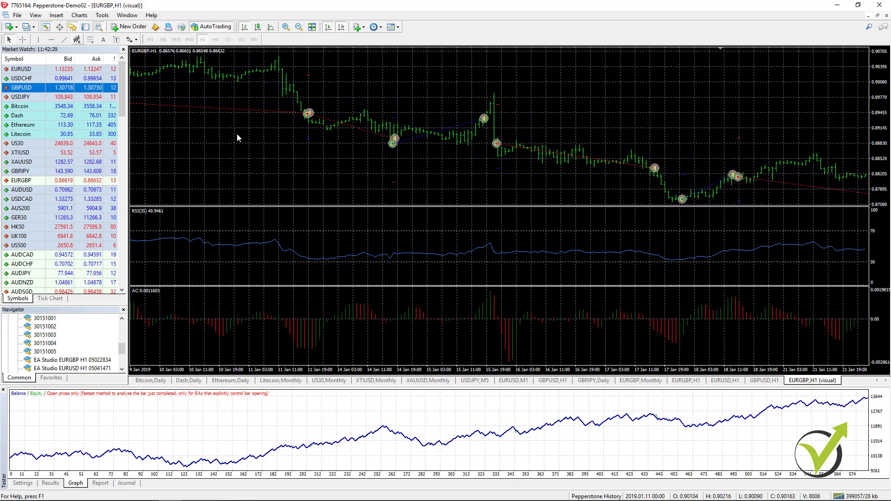
pyautogui.moveTo(237, 137); pyautogui.dragTo(659, 176)
pyautogui.moveTo(195, 137); pyautogui.dragTo(680, 166)
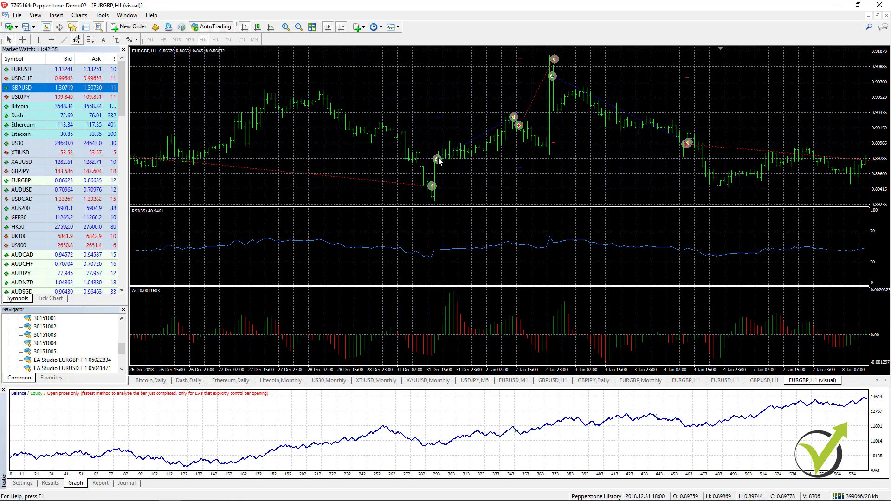
pyautogui.moveTo(437, 163)
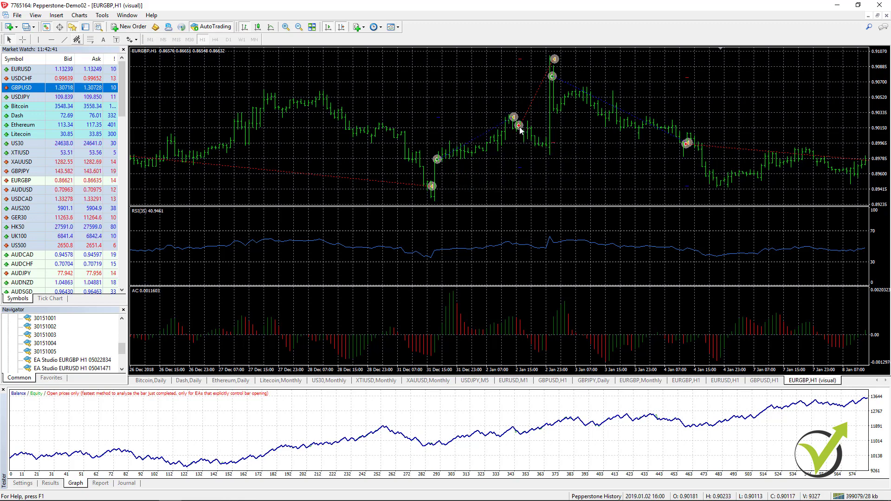
pyautogui.moveTo(519, 131)
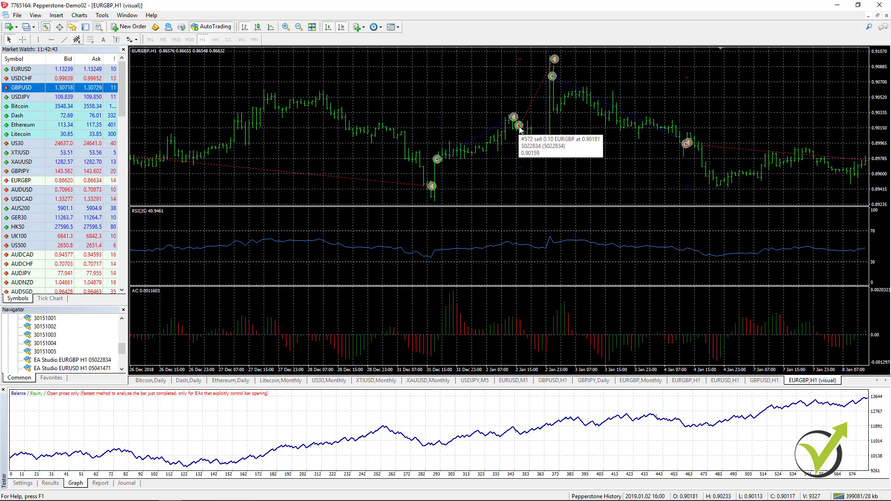
pyautogui.moveTo(555, 60)
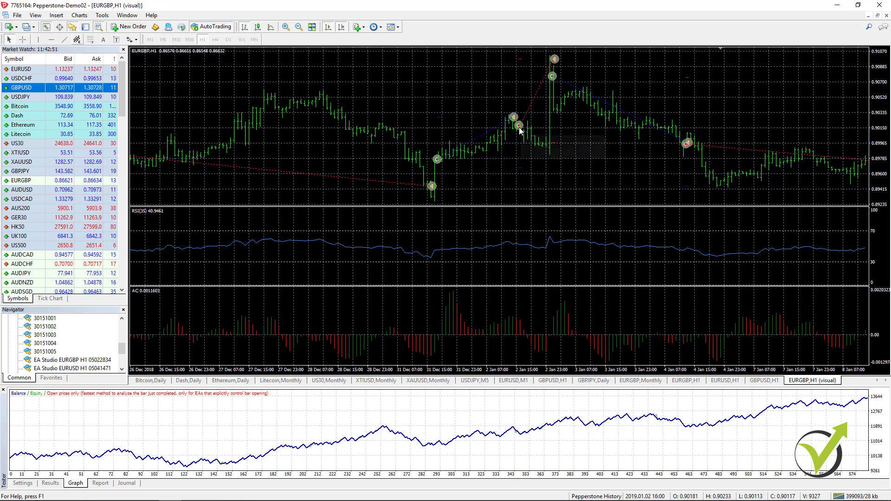
pyautogui.moveTo(528, 116)
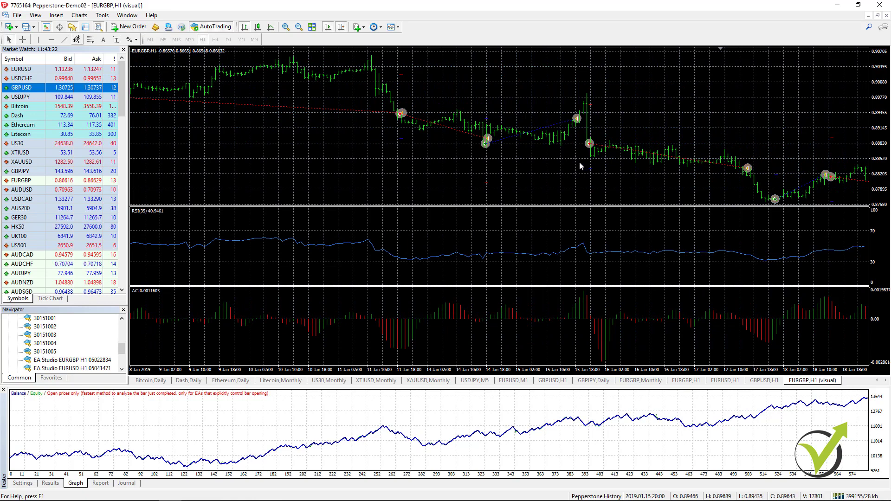
# Step: Scroll the visual chart back to the 10–20 December trades, then close the EURGBP visual chart
pyautogui.moveTo(183, 157); pyautogui.dragTo(847, 215)
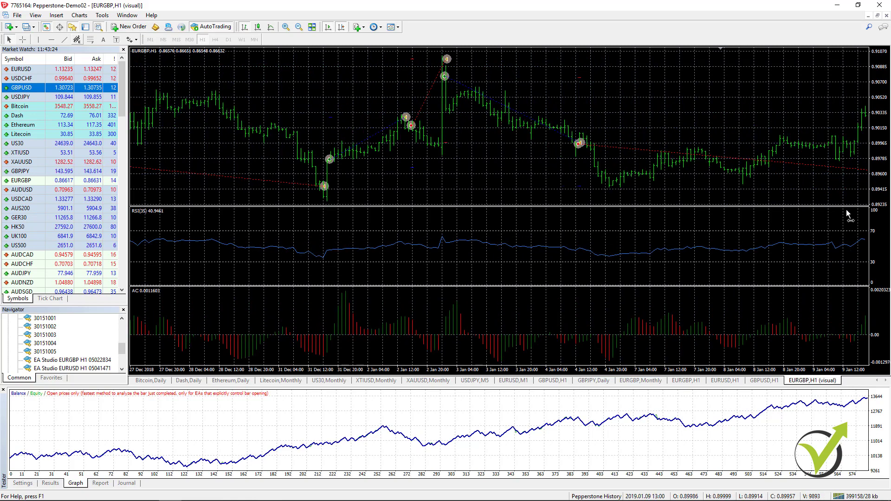
pyautogui.moveTo(209, 165); pyautogui.dragTo(889, 172)
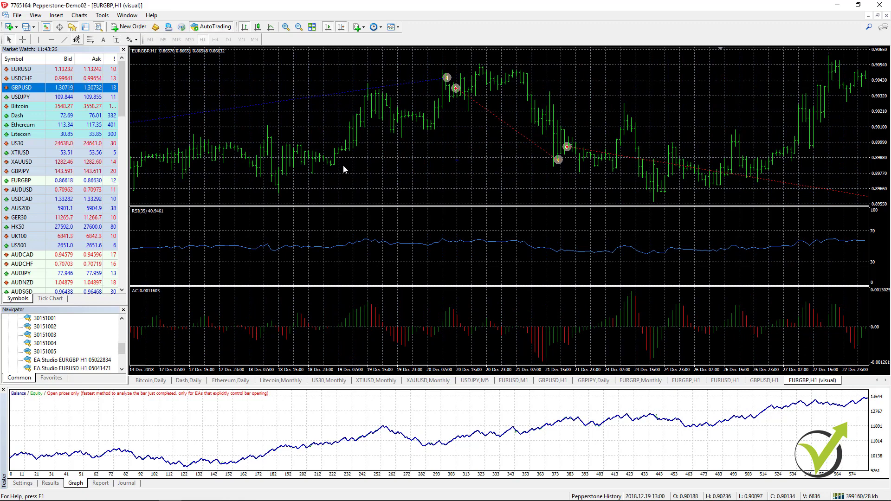
pyautogui.moveTo(344, 169); pyautogui.dragTo(694, 166)
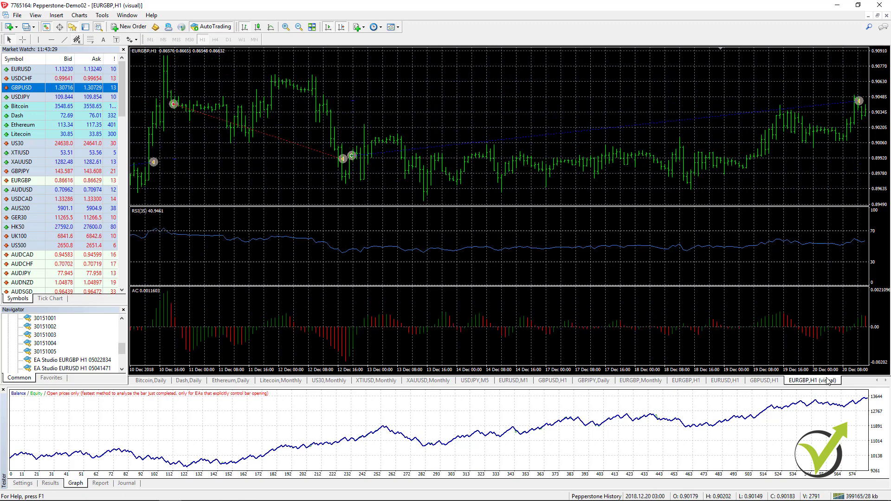
pyautogui.rightClick(808, 383)
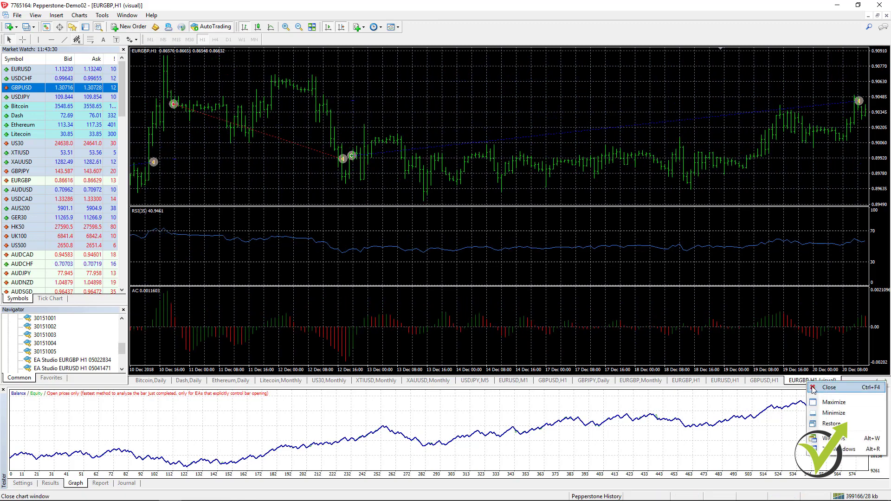
pyautogui.click(813, 389)
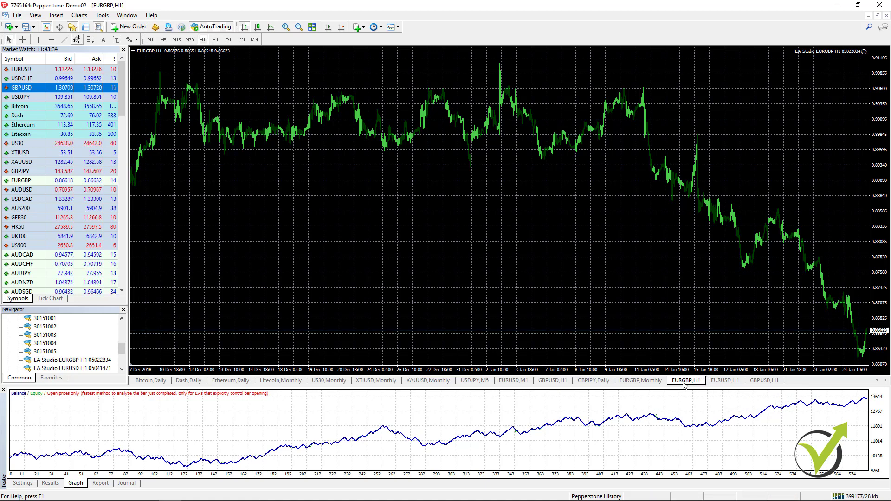
# Step: Open the Strategy Tester from the EURUSD H1 chart's Expert Advisors menu
pyautogui.click(728, 380)
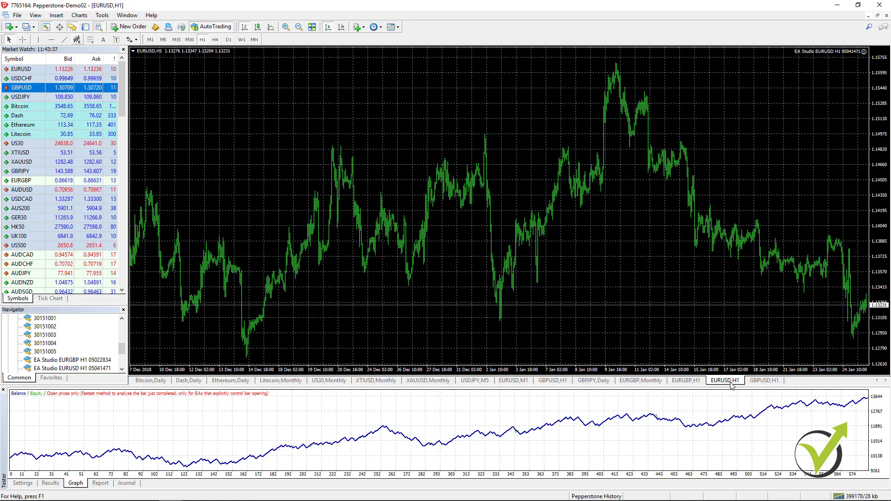
pyautogui.rightClick(277, 140)
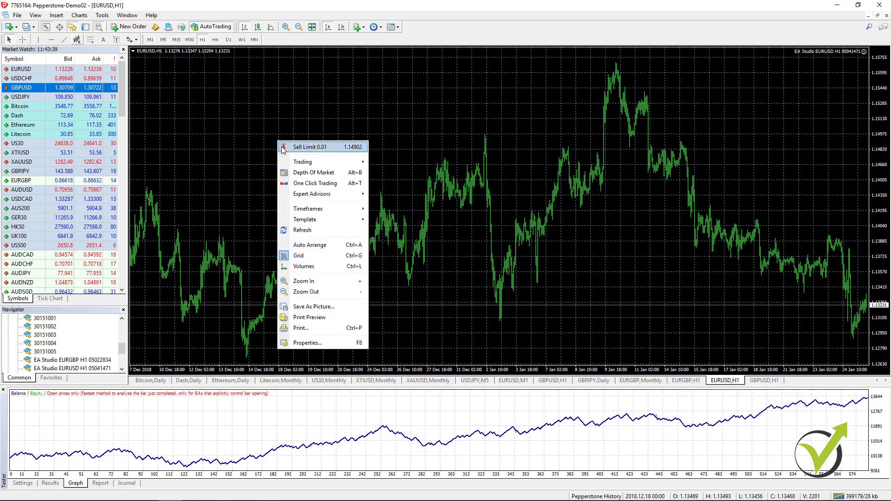
pyautogui.moveTo(315, 197)
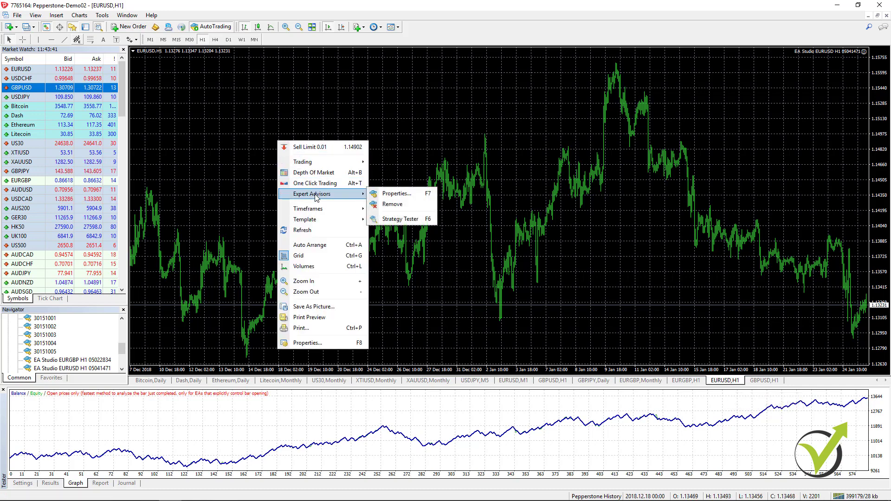
pyautogui.click(419, 221)
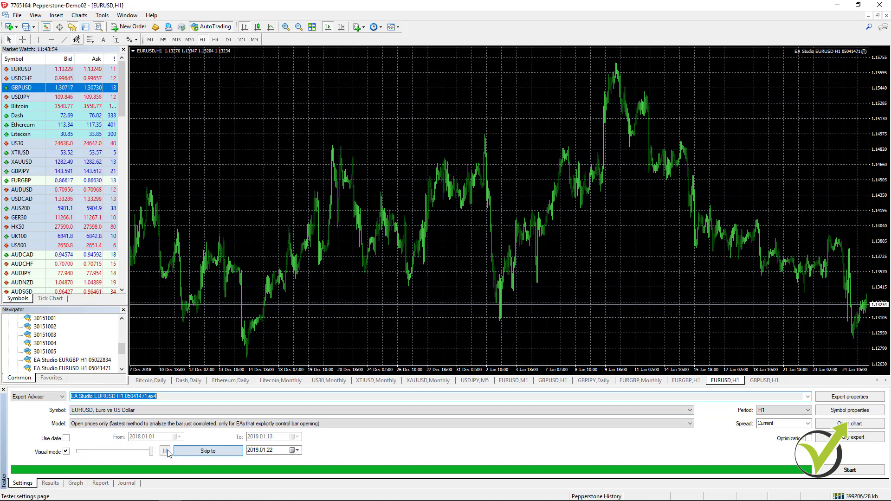
# Step: Start the EURUSD H1 visual backtest and push the speed slider to maximum until it finishes
pyautogui.moveTo(150, 453); pyautogui.dragTo(149, 455)
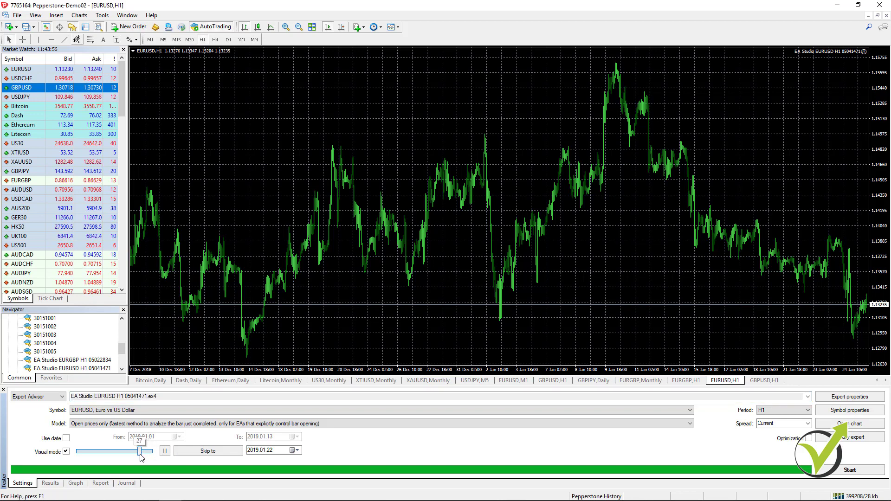
pyautogui.click(872, 470)
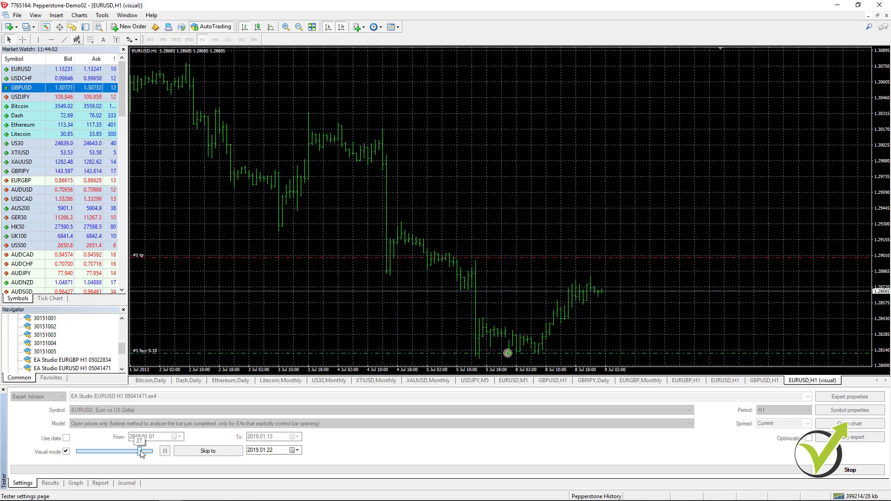
pyautogui.moveTo(139, 451); pyautogui.dragTo(146, 455)
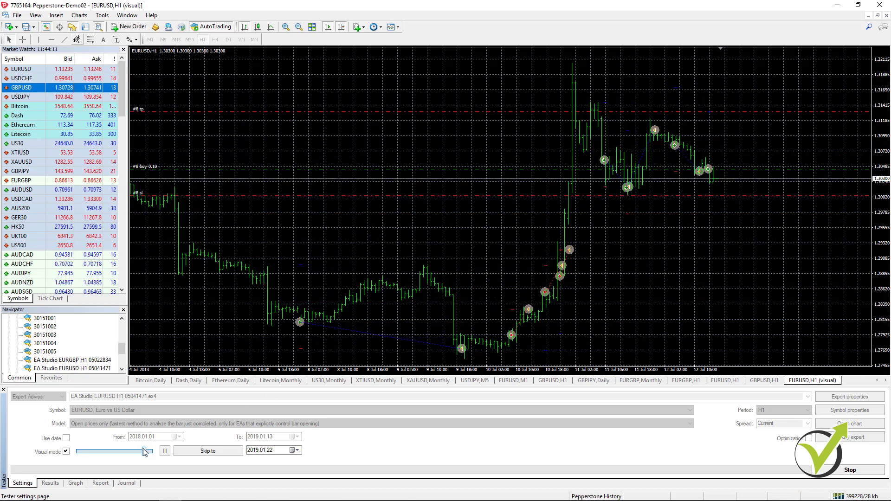
pyautogui.moveTo(146, 454); pyautogui.dragTo(155, 458)
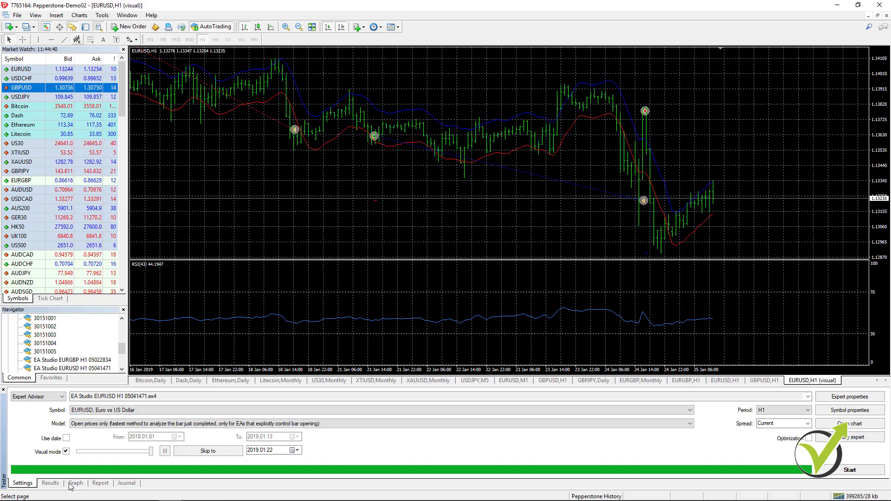
# Step: Check the EURUSD test's Results, Graph, Report and Journal tabs in turn
pyautogui.click(52, 484)
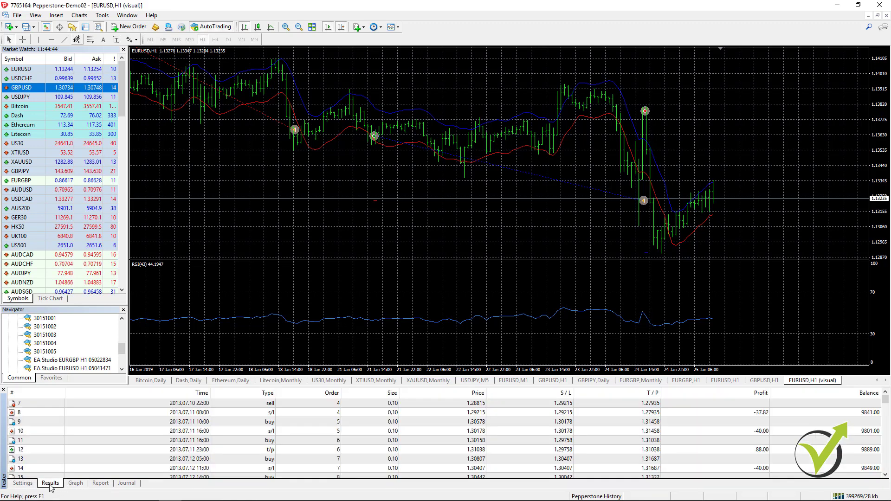
pyautogui.click(76, 484)
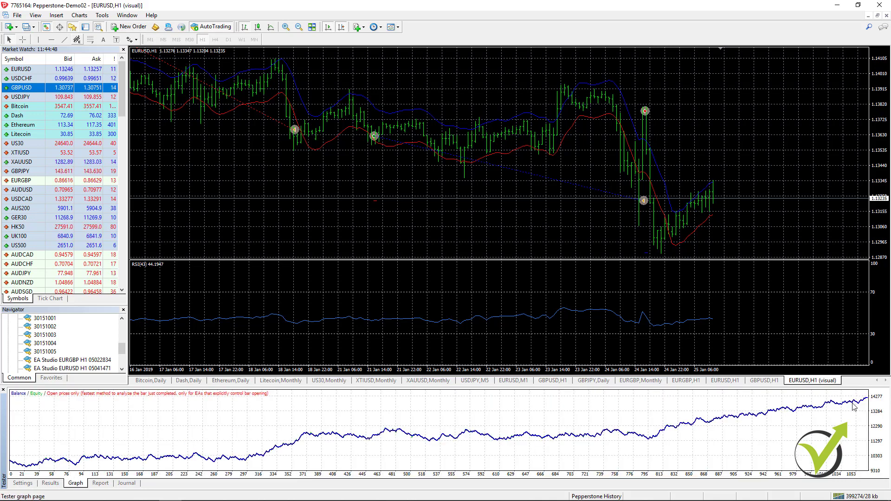
pyautogui.moveTo(853, 406)
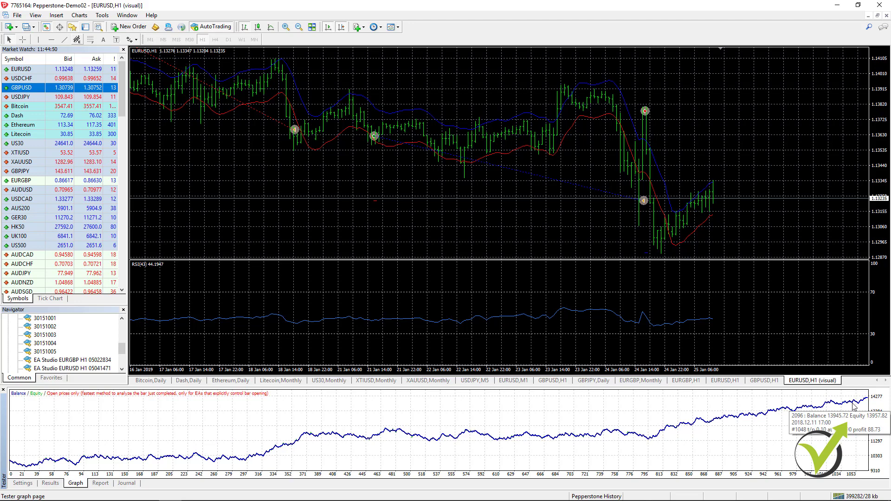
pyautogui.click(103, 484)
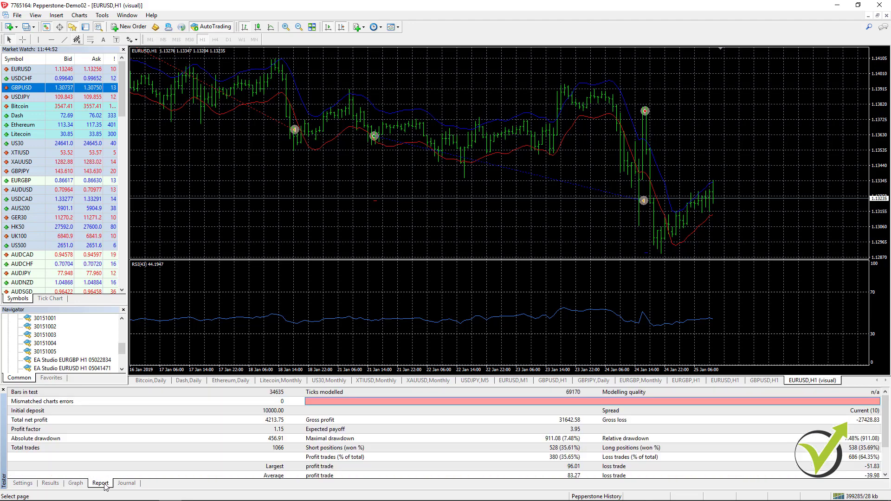
pyautogui.click(132, 485)
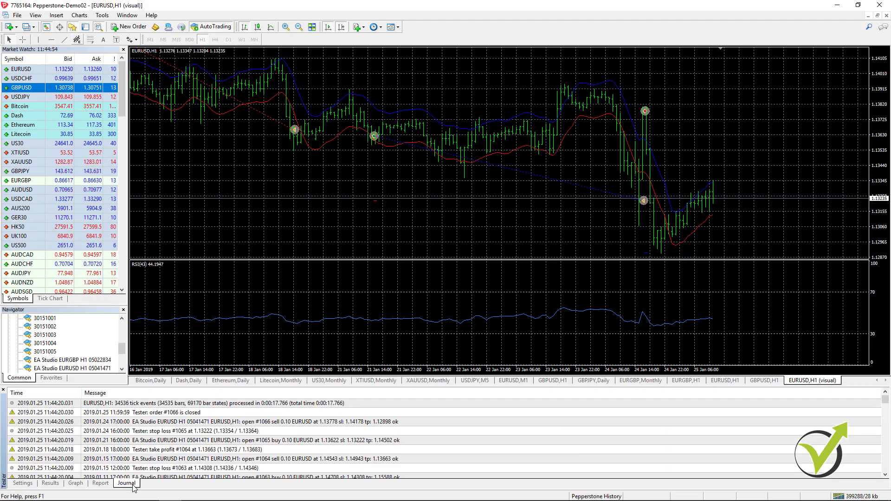
# Step: Close the EURUSD visual chart and open the Strategy Tester for the GBPUSD H1 expert
pyautogui.rightClick(801, 381)
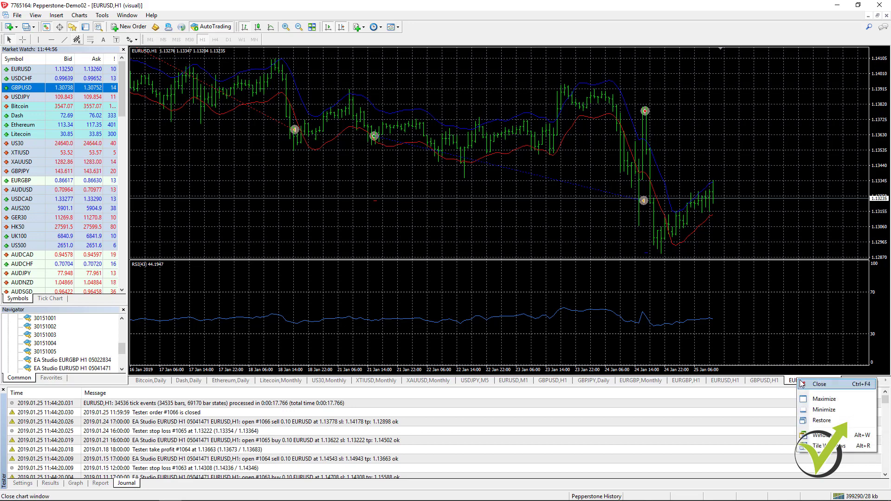
pyautogui.click(804, 386)
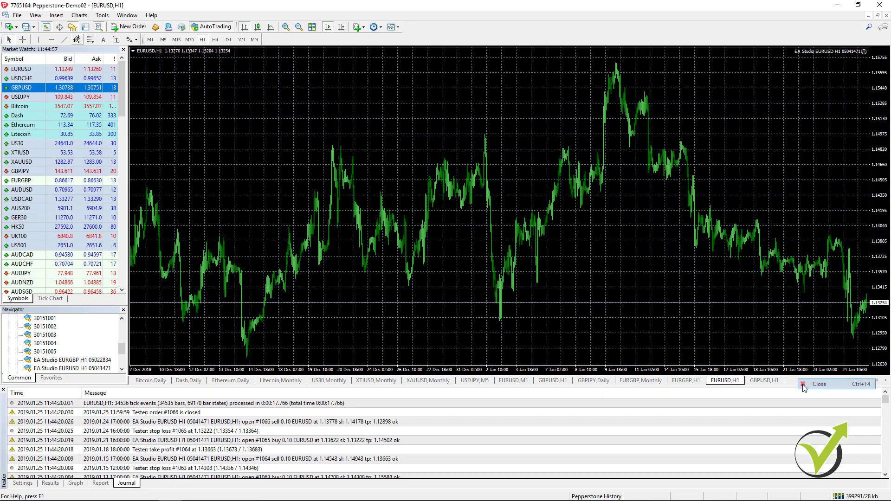
pyautogui.click(765, 381)
pyautogui.rightClick(378, 133)
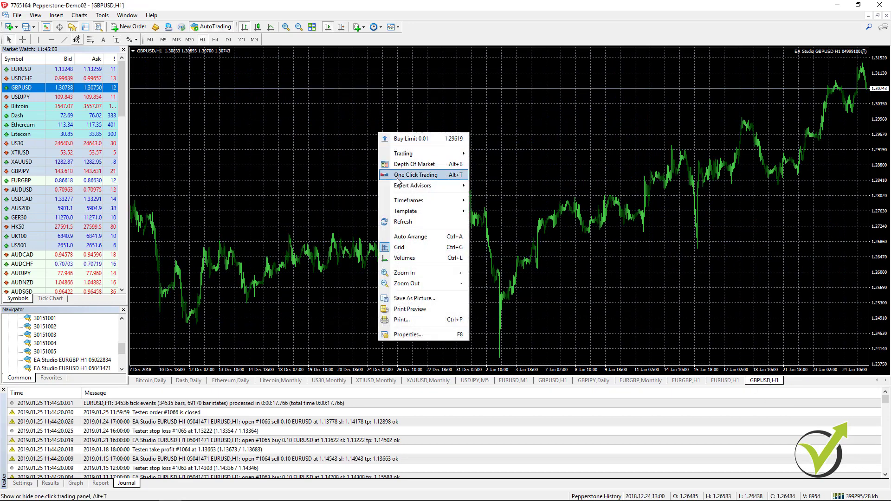
pyautogui.moveTo(409, 185)
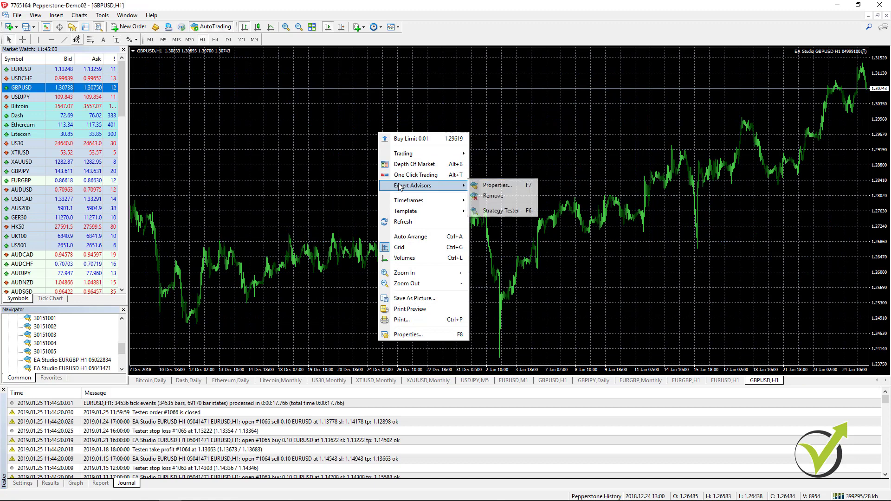
pyautogui.click(499, 211)
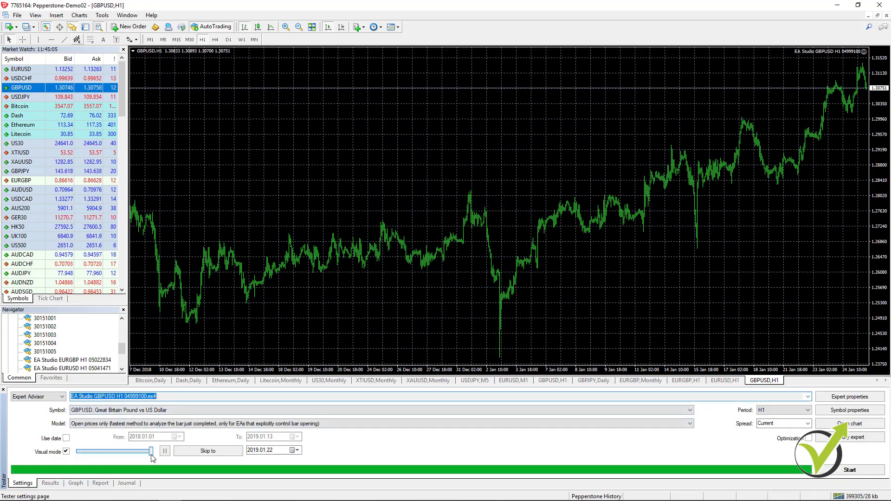
# Step: Start the GBPUSD visual backtest at lower speed, then raise the speed until it finishes
pyautogui.moveTo(152, 453); pyautogui.dragTo(145, 452)
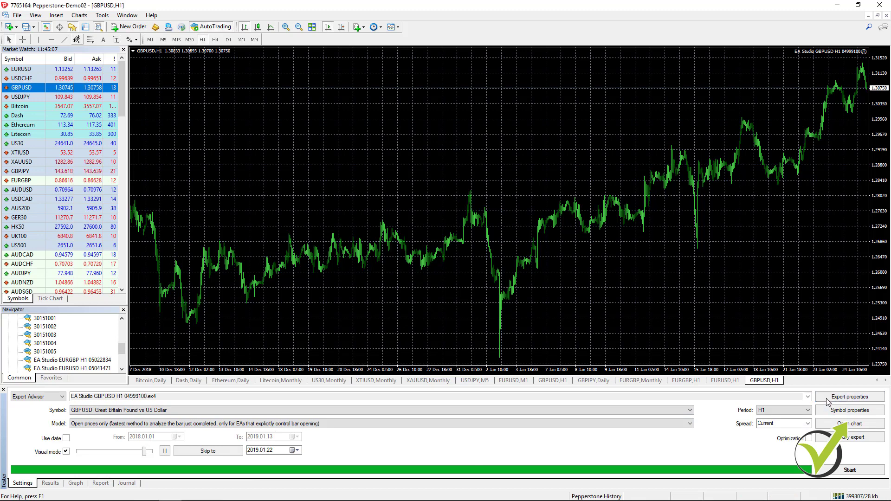
pyautogui.click(844, 472)
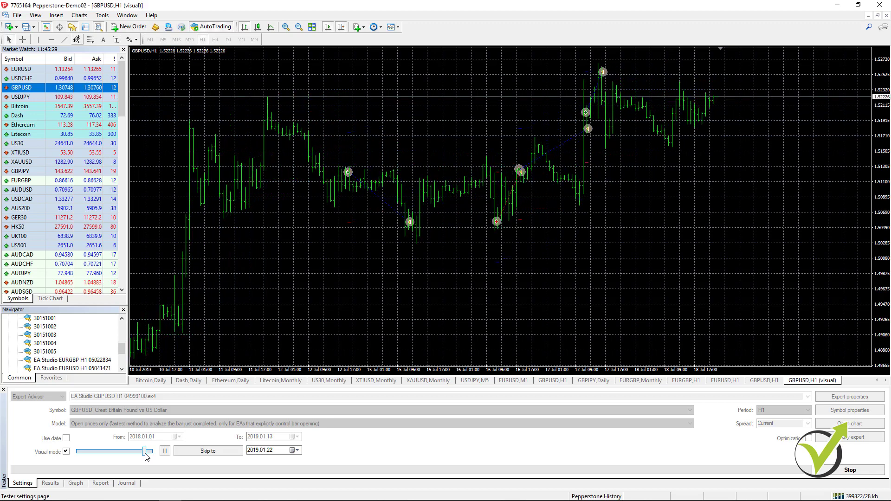
pyautogui.moveTo(147, 457); pyautogui.dragTo(151, 459)
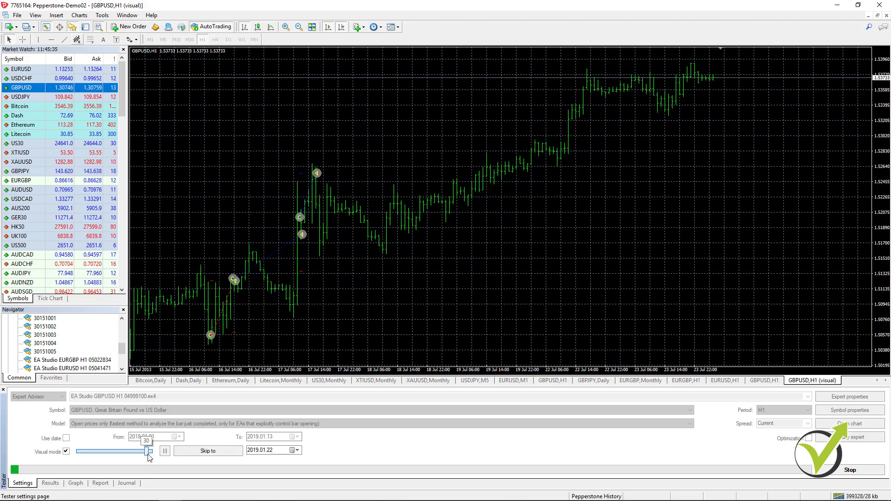
pyautogui.moveTo(150, 458); pyautogui.dragTo(153, 459)
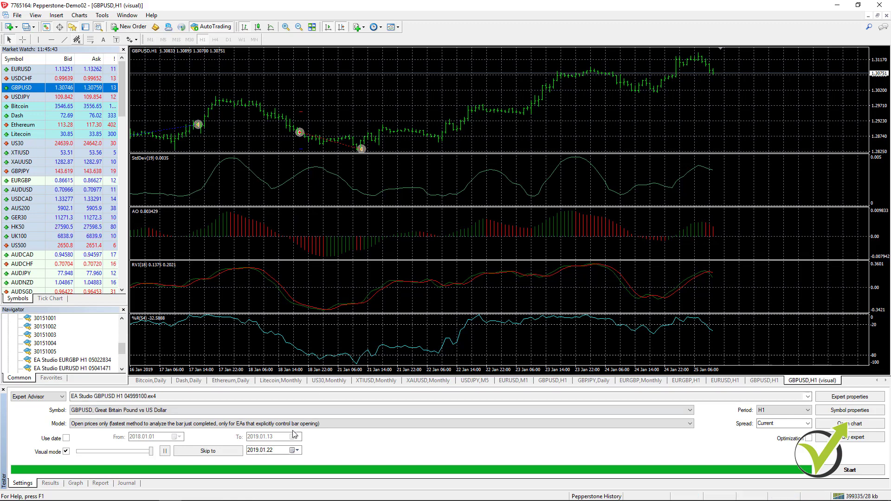
# Step: View the GBPUSD trade list and balance graph, then pan the test chart back to 17 December 2018
pyautogui.click(51, 483)
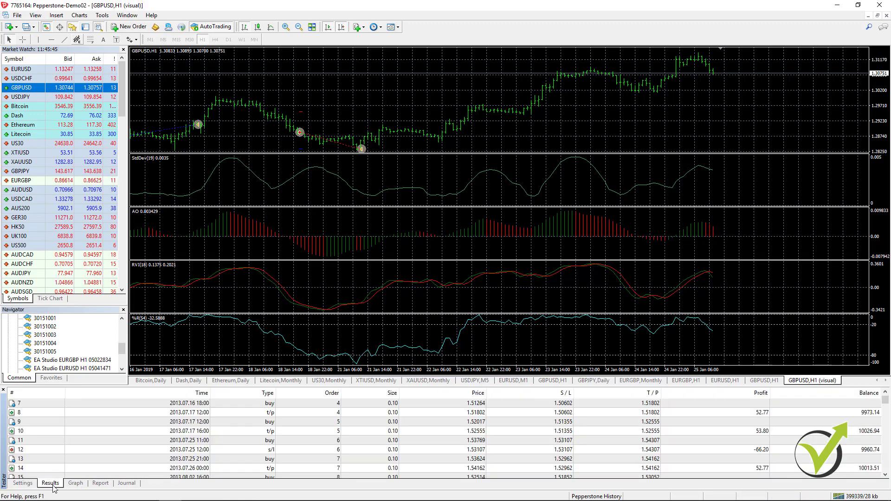
pyautogui.click(76, 483)
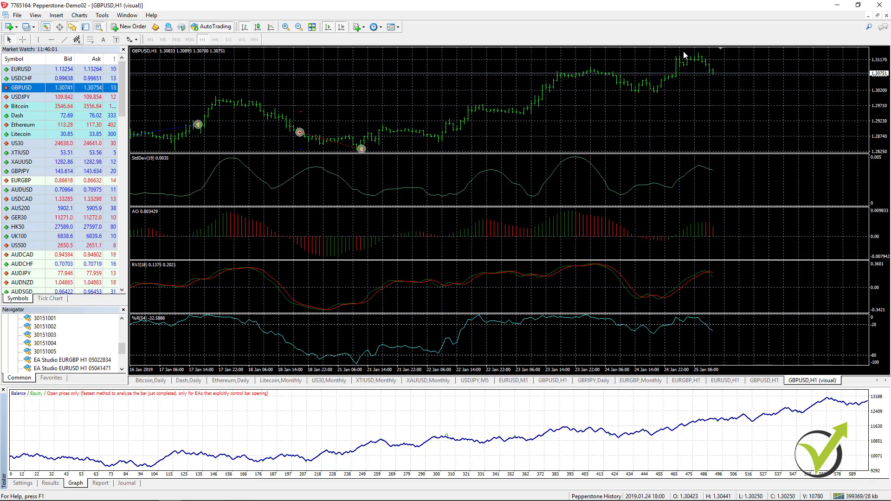
pyautogui.moveTo(185, 96); pyautogui.dragTo(616, 94)
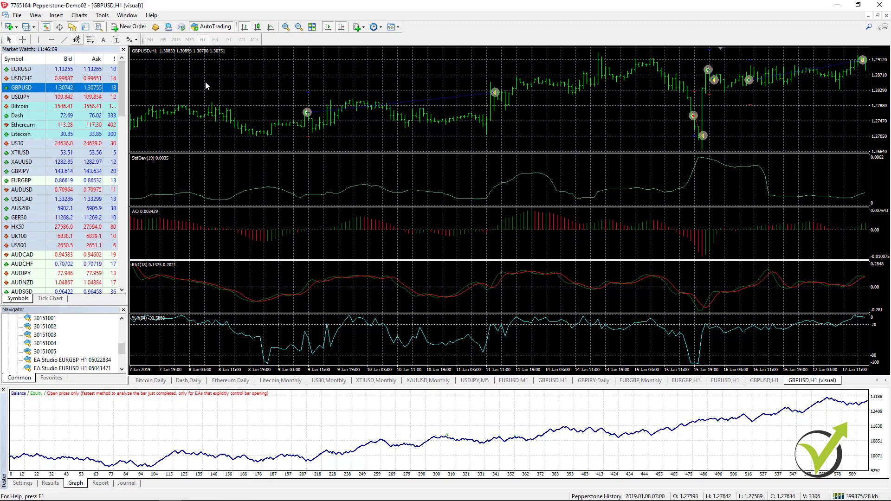
pyautogui.moveTo(216, 88); pyautogui.dragTo(533, 94)
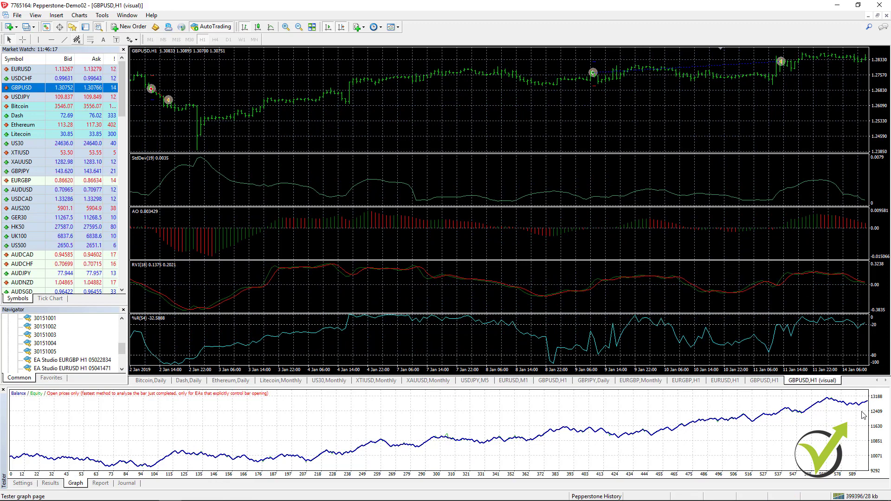
pyautogui.moveTo(236, 74); pyautogui.dragTo(610, 129)
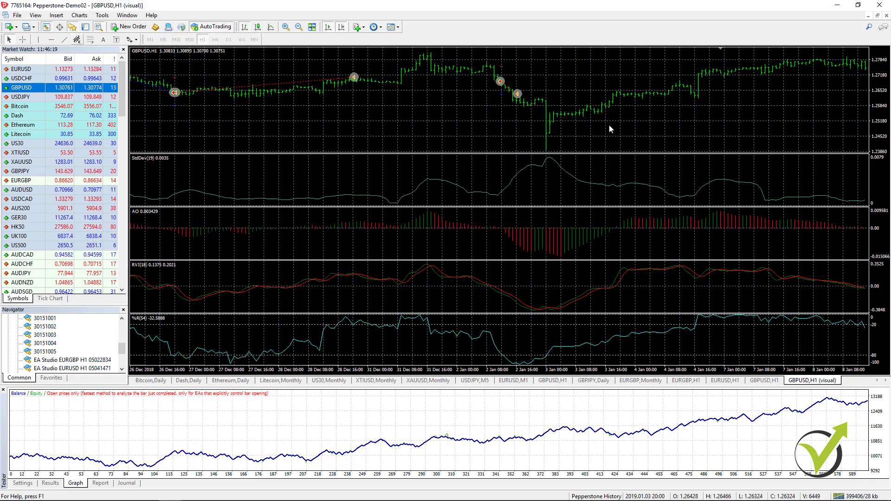
pyautogui.moveTo(250, 93); pyautogui.dragTo(453, 132)
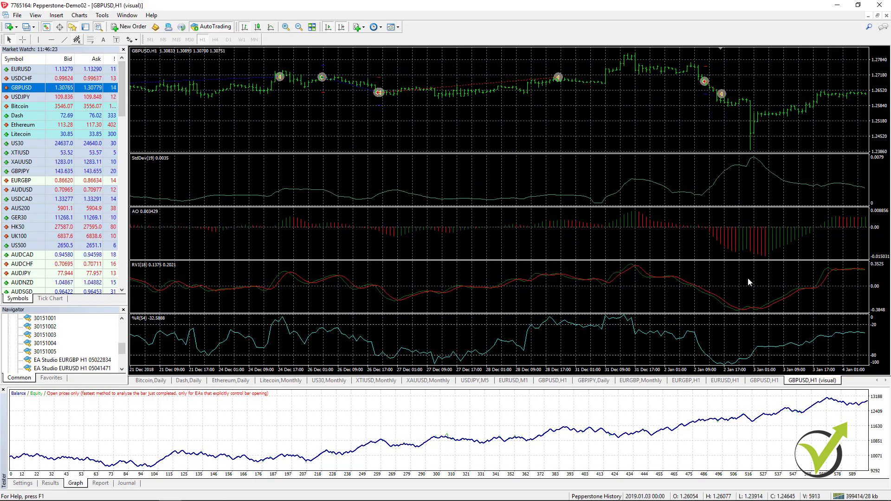
pyautogui.moveTo(255, 125); pyautogui.dragTo(599, 142)
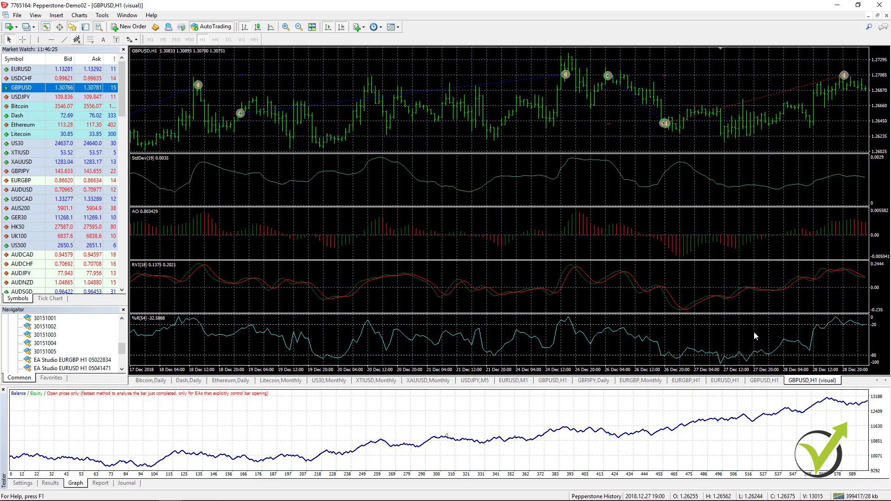
# Step: Close the visual test chart, zoom the GBPUSD chart in three levels and switch to candlesticks
pyautogui.rightClick(804, 380)
pyautogui.click(817, 384)
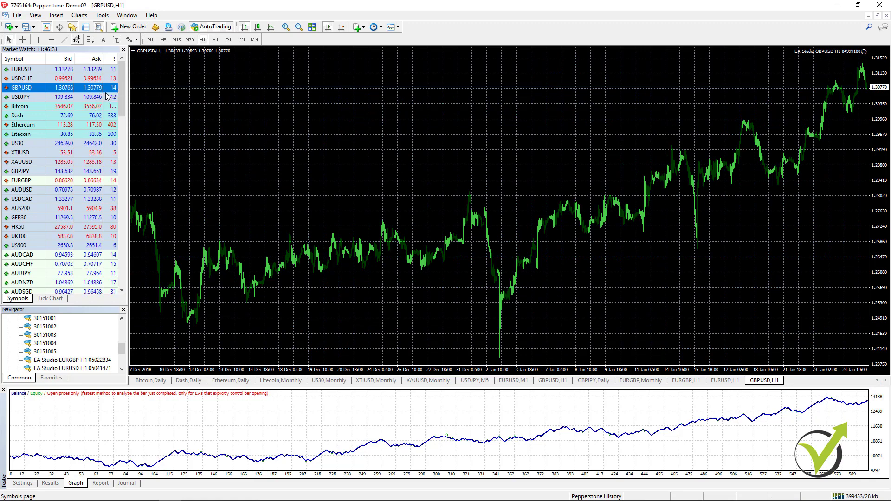
pyautogui.moveTo(115, 91)
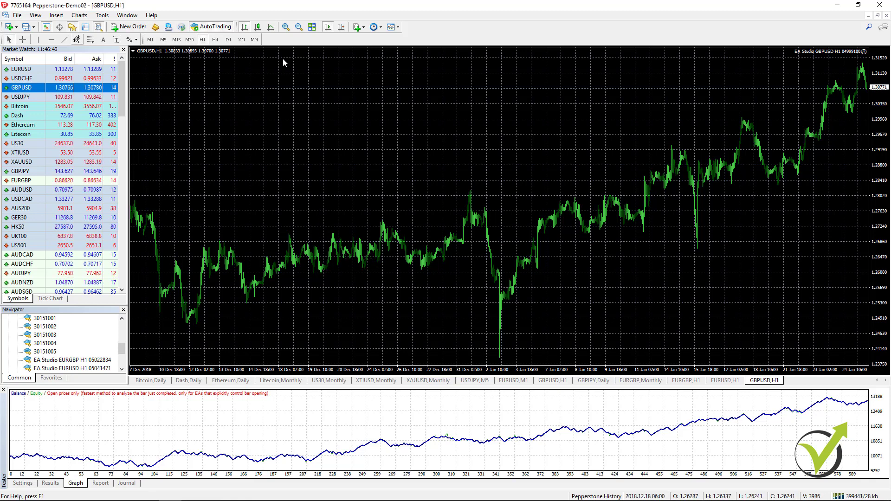
pyautogui.click(285, 27)
pyautogui.click(285, 27)
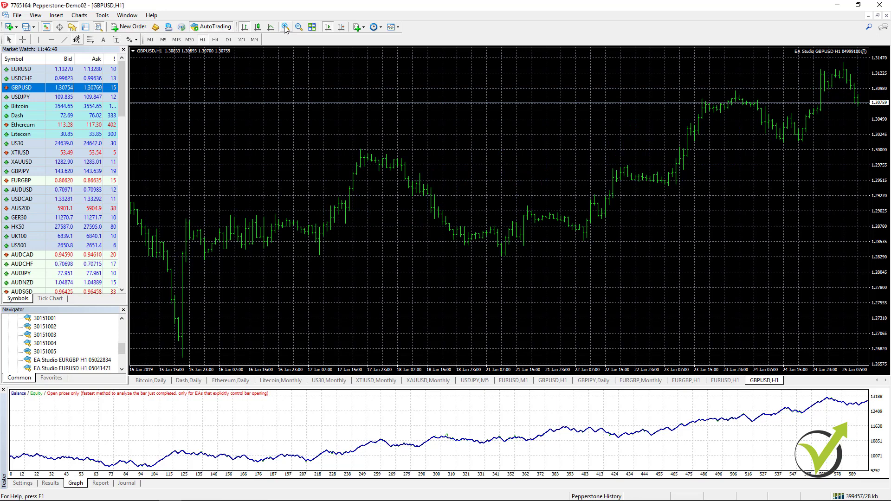
pyautogui.click(285, 27)
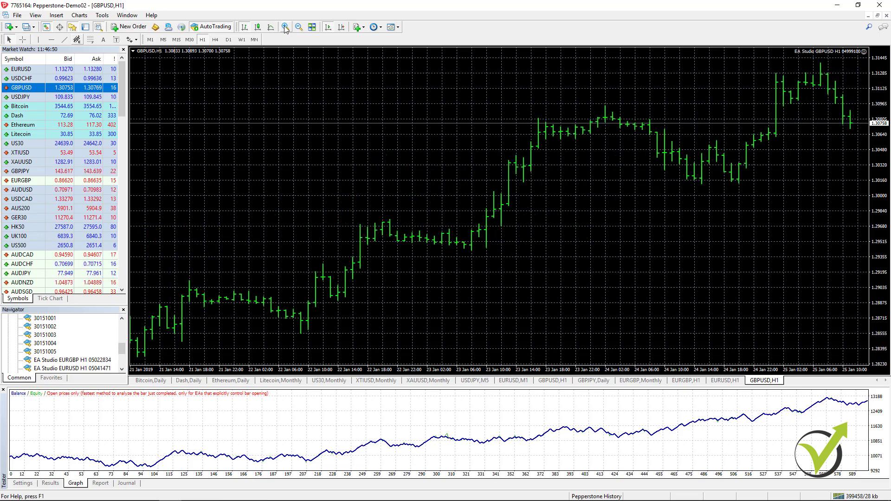
pyautogui.click(258, 27)
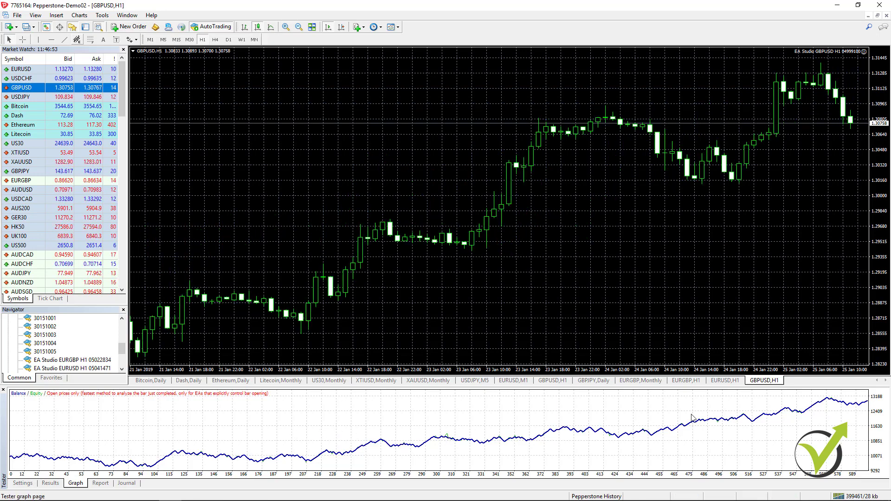
# Step: Flip through the EURGBP, EURUSD and GBPUSD H1 charts
pyautogui.click(686, 380)
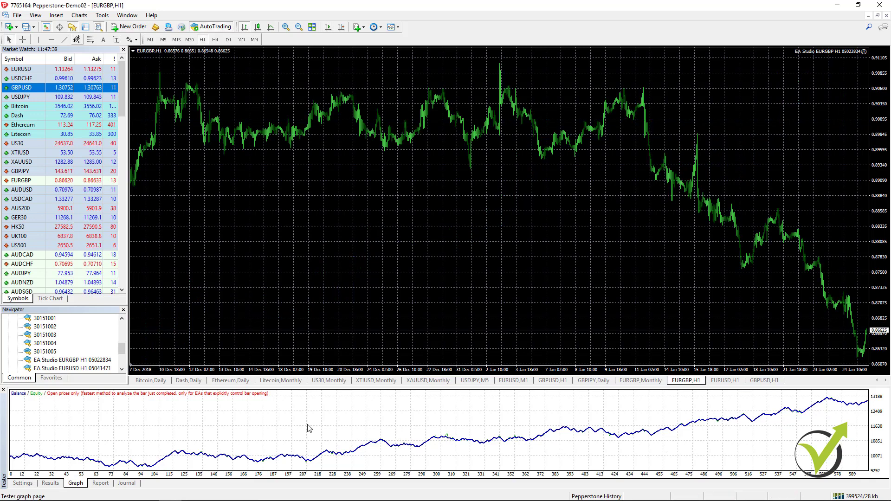
pyautogui.click(725, 380)
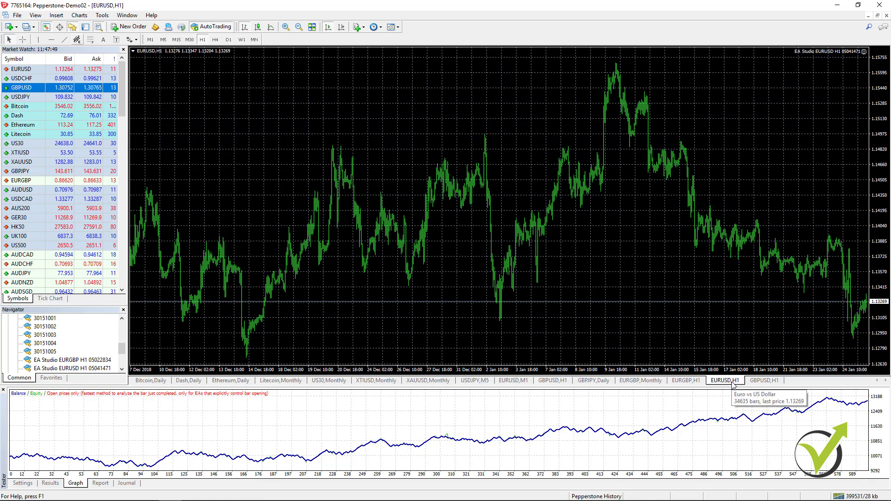
pyautogui.click(761, 381)
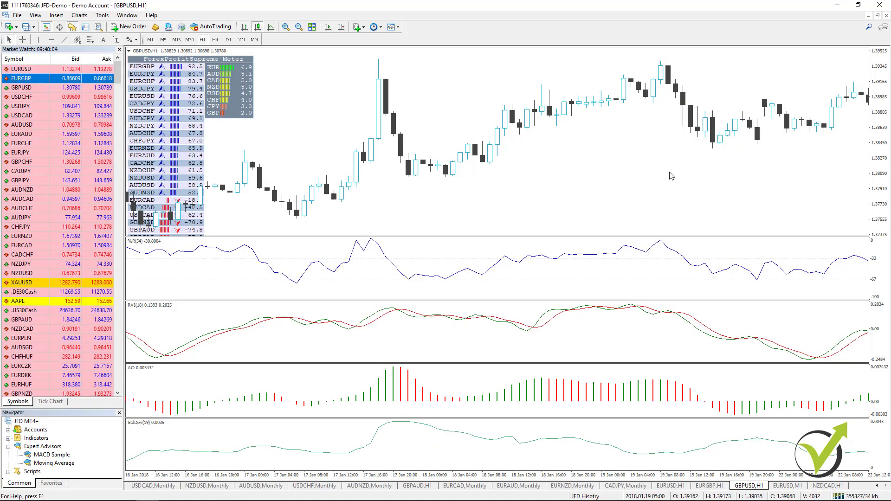
# Step: Scroll the JFD GBPUSD chart to recent bars and minimise the JFD terminal
pyautogui.moveTo(672, 175); pyautogui.dragTo(441, 165)
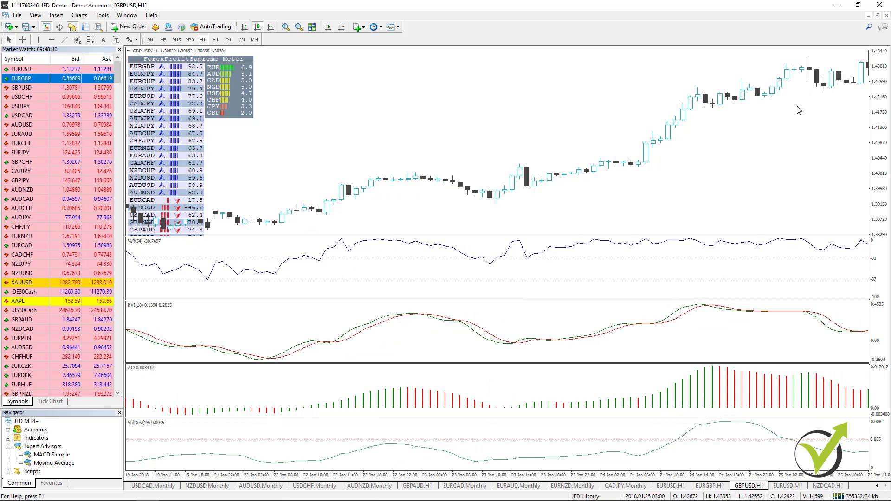
pyautogui.click(838, 6)
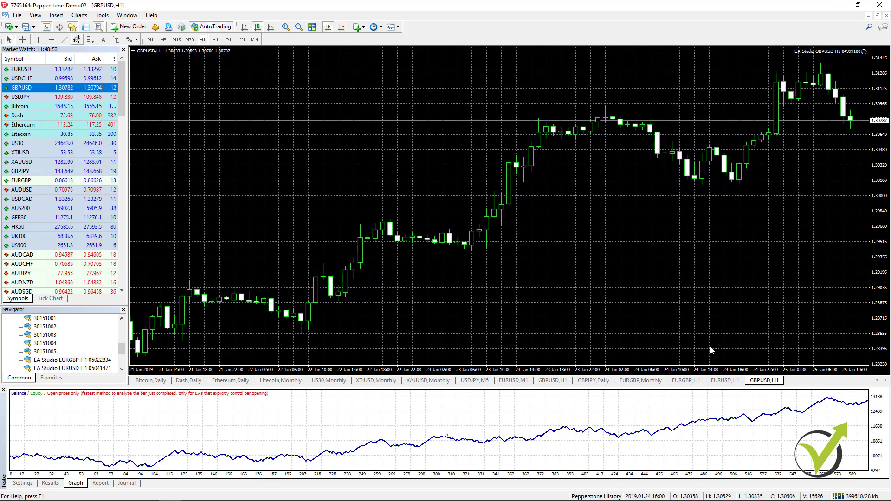
pyautogui.click(726, 380)
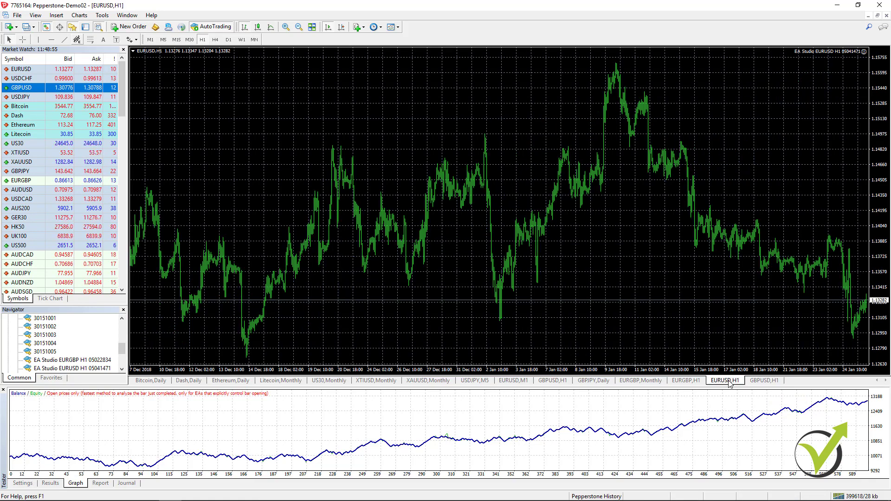
pyautogui.click(688, 383)
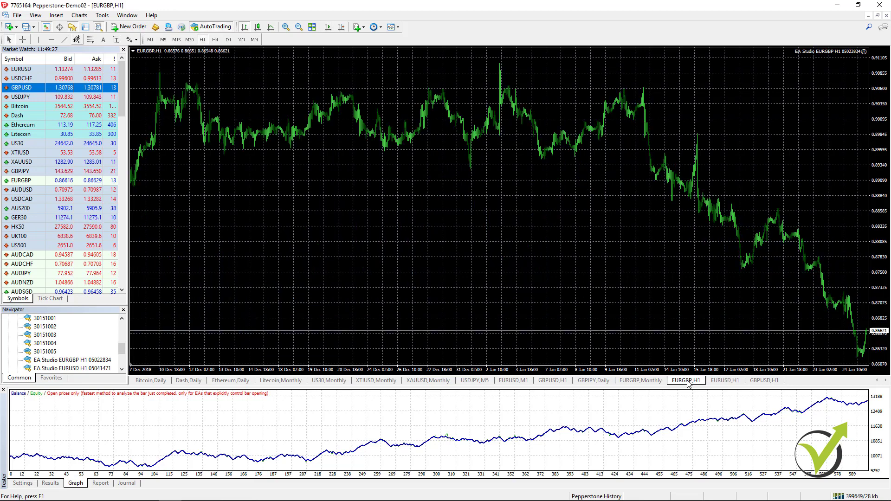
pyautogui.click(726, 383)
pyautogui.click(764, 381)
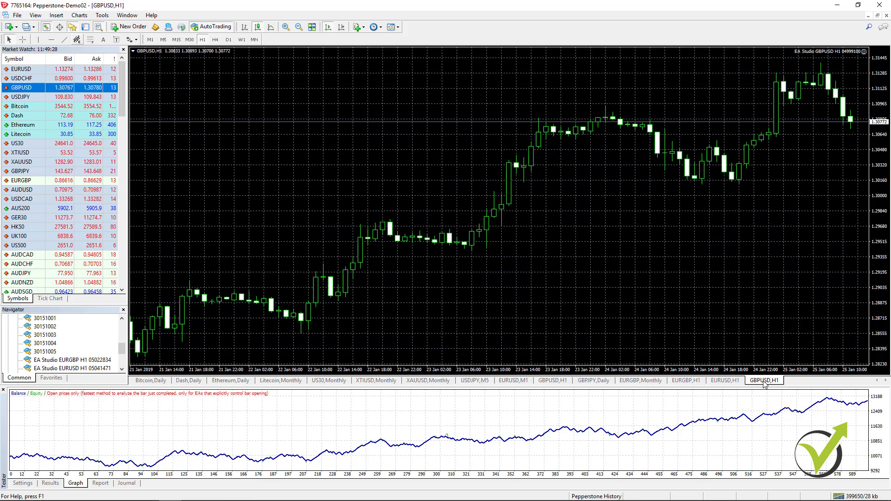